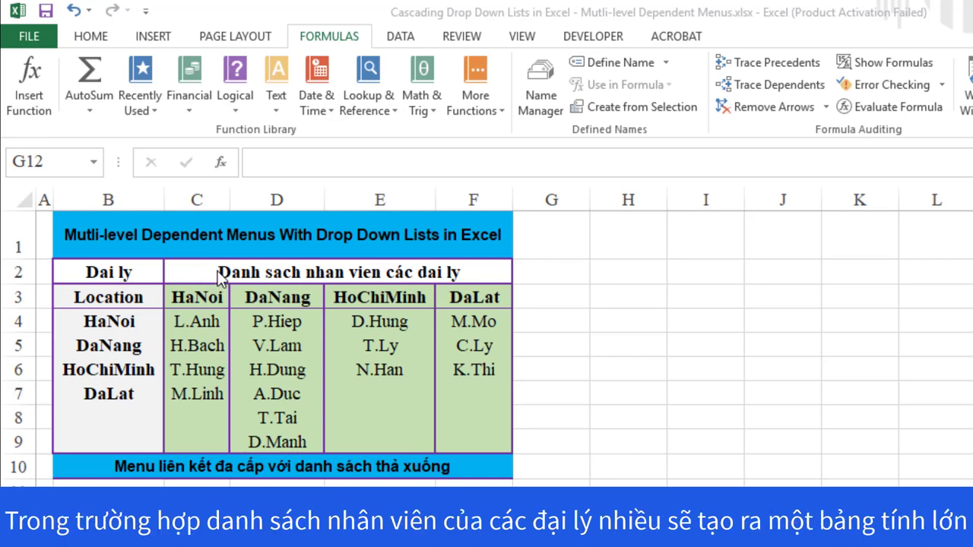
# Pair each location name, HaNoi, DaNang, HoChiMinh and DaLat, with its member column
pyautogui.click(100, 270)
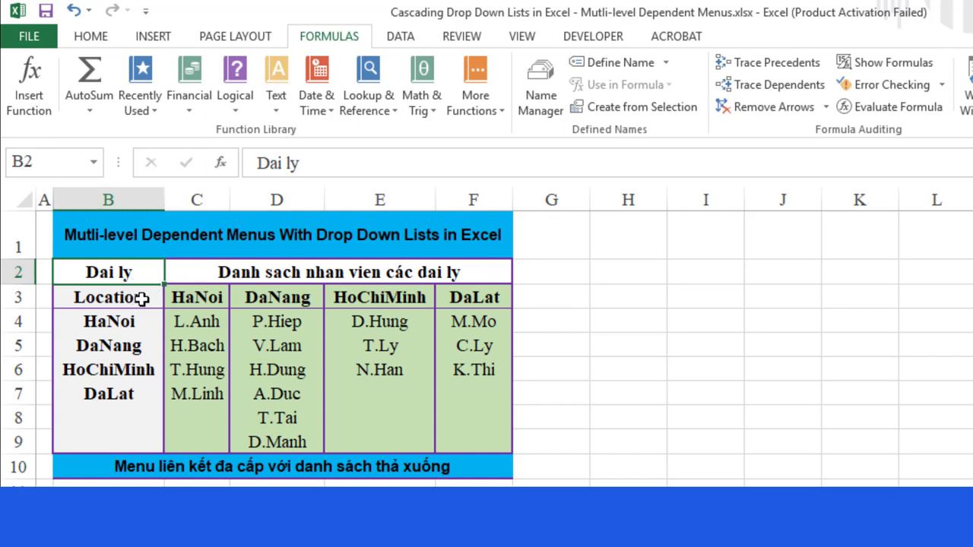
pyautogui.moveTo(131, 319); pyautogui.dragTo(121, 393)
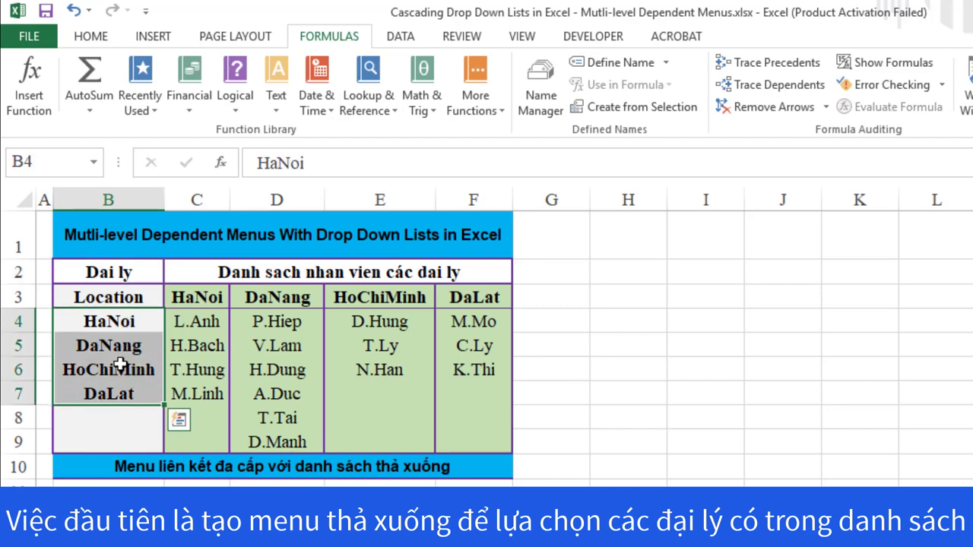
pyautogui.click(116, 322)
pyautogui.moveTo(115, 321); pyautogui.dragTo(121, 392)
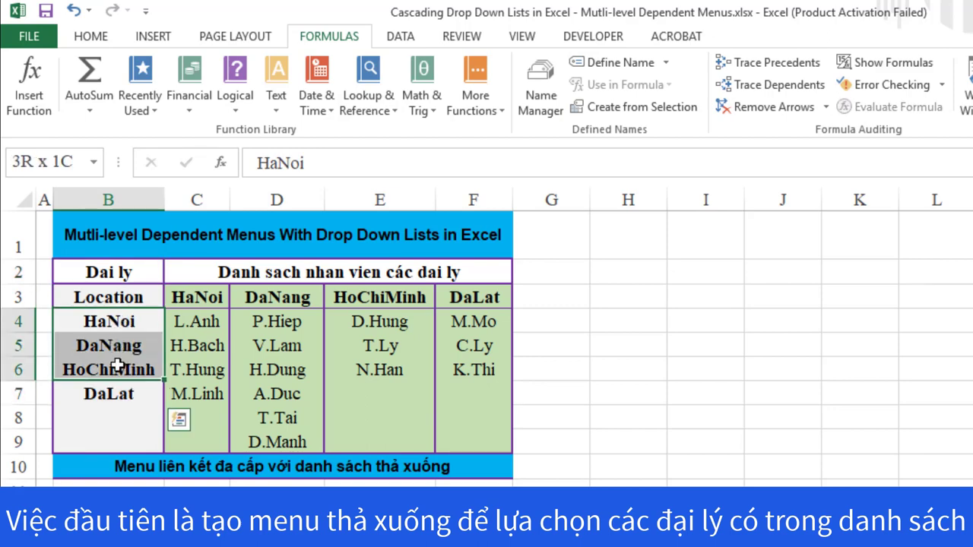
pyautogui.click(115, 319)
pyautogui.keyDown('ctrl'); pyautogui.moveTo(187, 299); pyautogui.dragTo(195, 392); pyautogui.keyUp('ctrl')
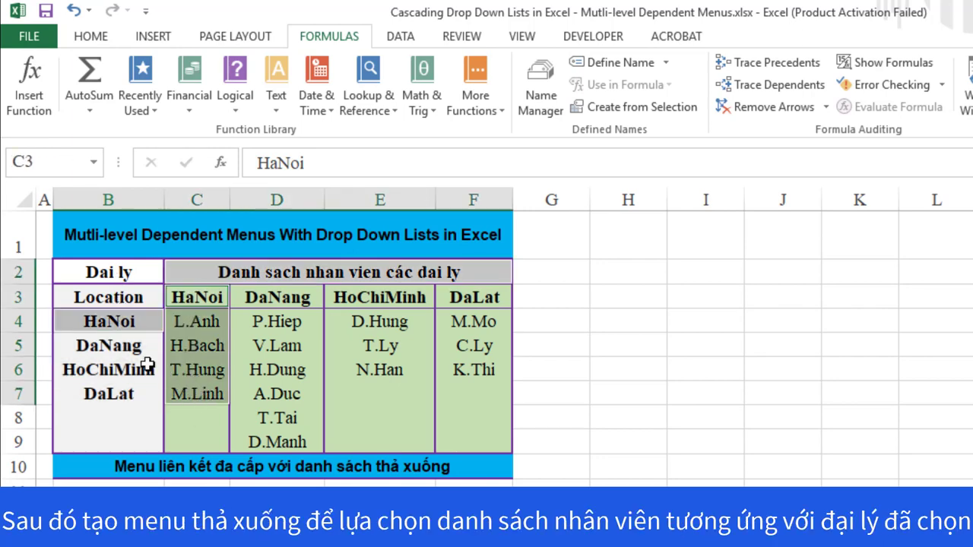
pyautogui.click(120, 348)
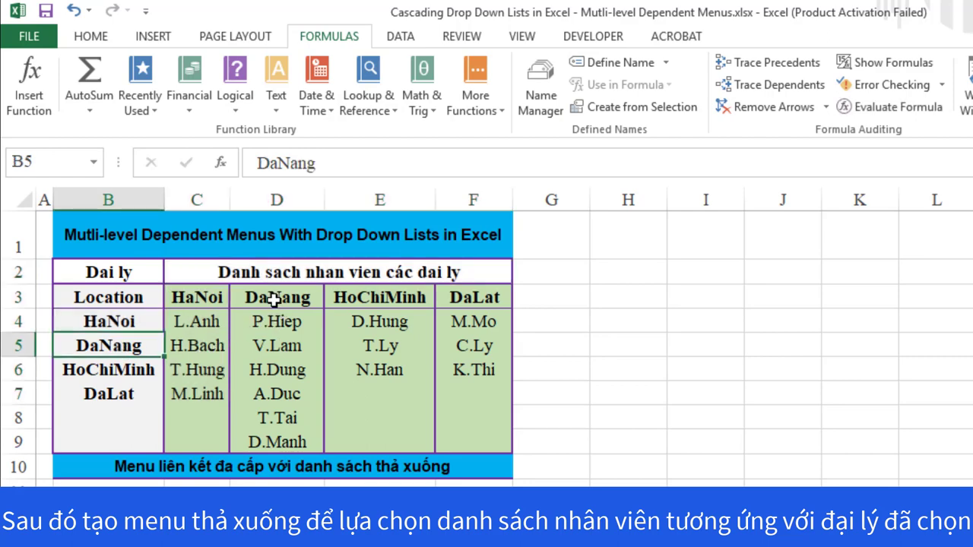
pyautogui.keyDown('ctrl'); pyautogui.moveTo(275, 298); pyautogui.dragTo(276, 441); pyautogui.keyUp('ctrl')
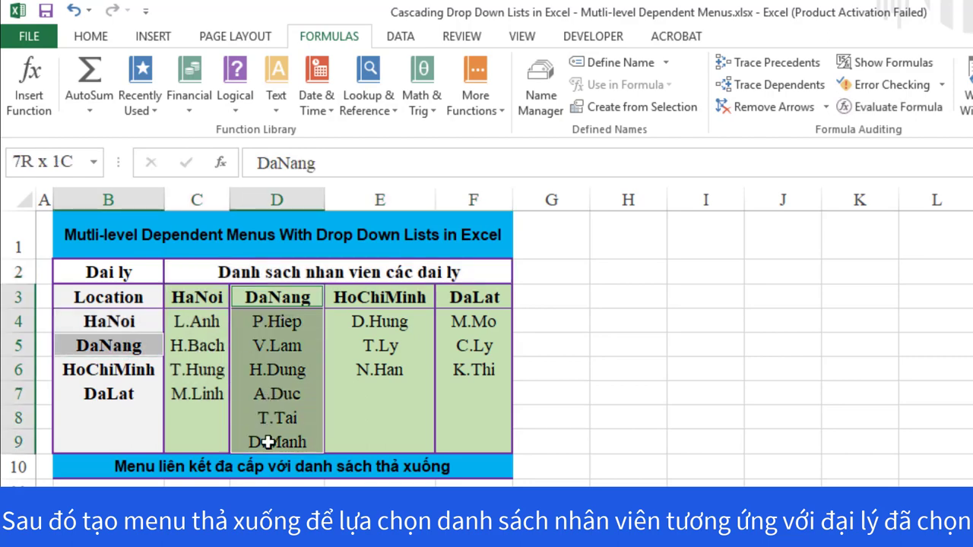
pyautogui.click(134, 370)
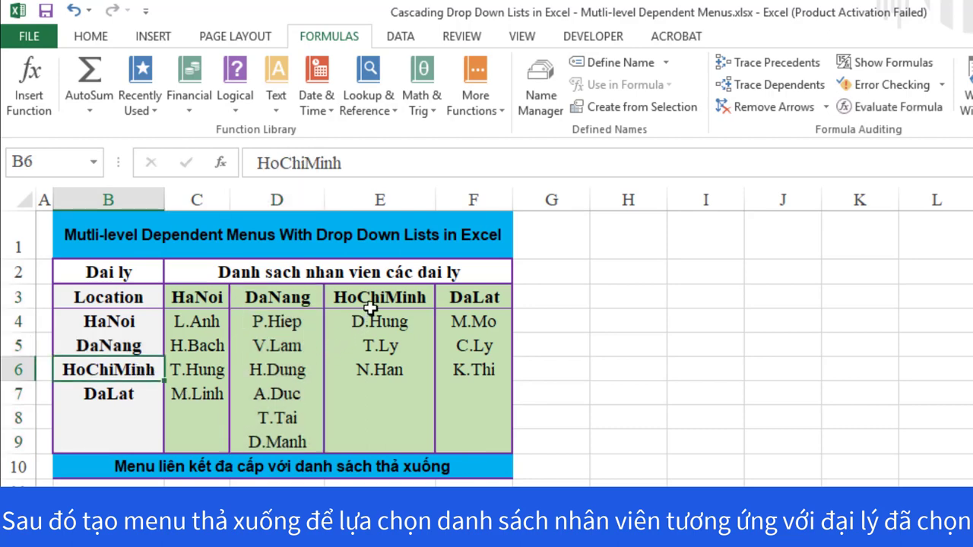
pyautogui.keyDown('ctrl'); pyautogui.moveTo(386, 298); pyautogui.dragTo(374, 364); pyautogui.keyUp('ctrl')
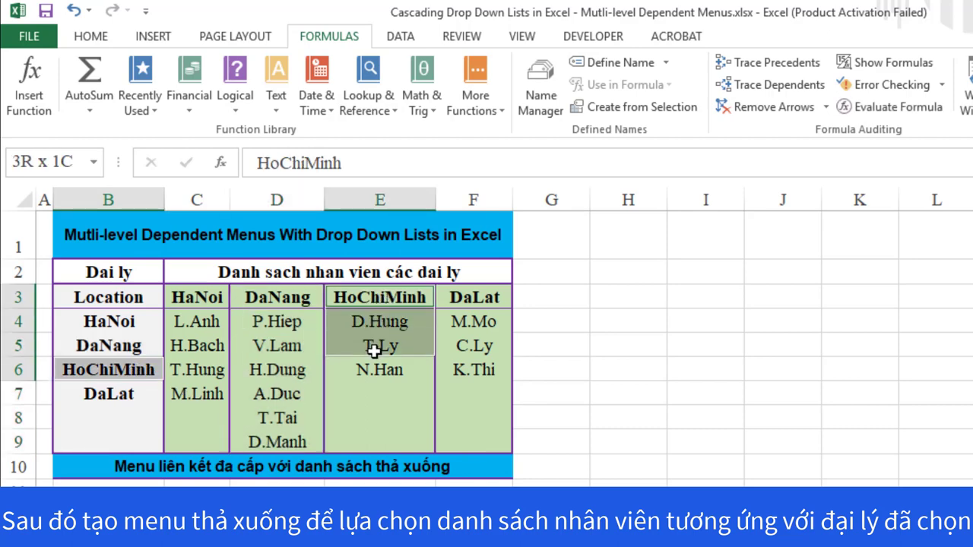
pyautogui.click(127, 398)
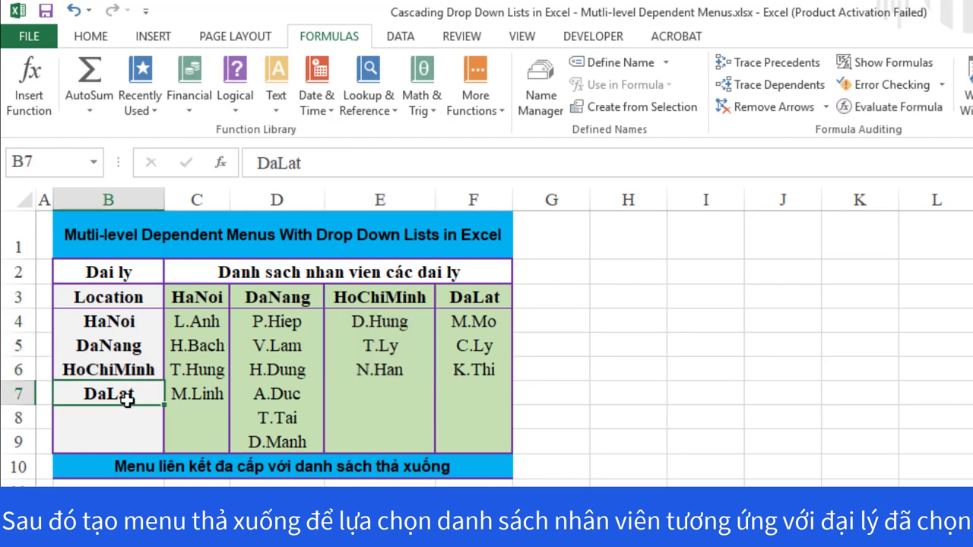
pyautogui.keyDown('ctrl'); pyautogui.moveTo(475, 302); pyautogui.dragTo(474, 369); pyautogui.keyUp('ctrl')
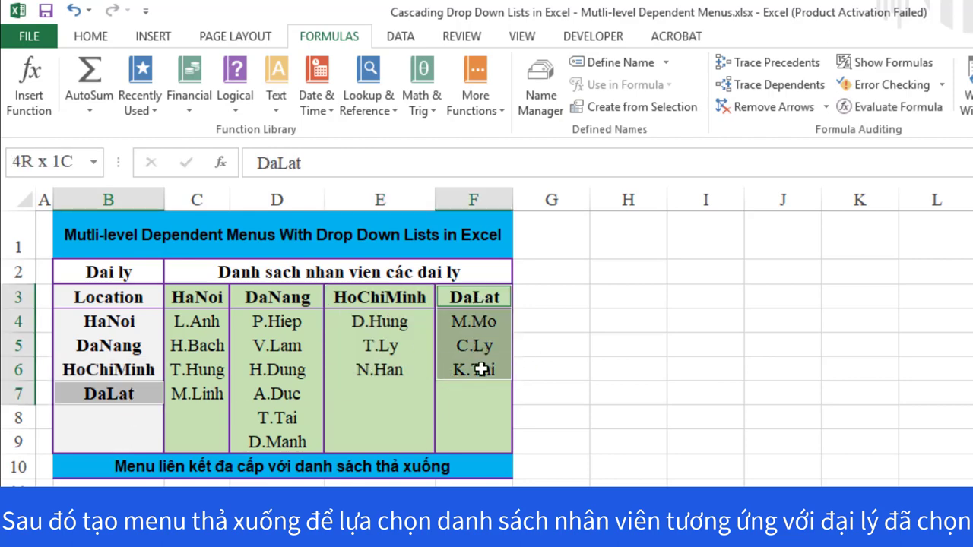
pyautogui.click(542, 416)
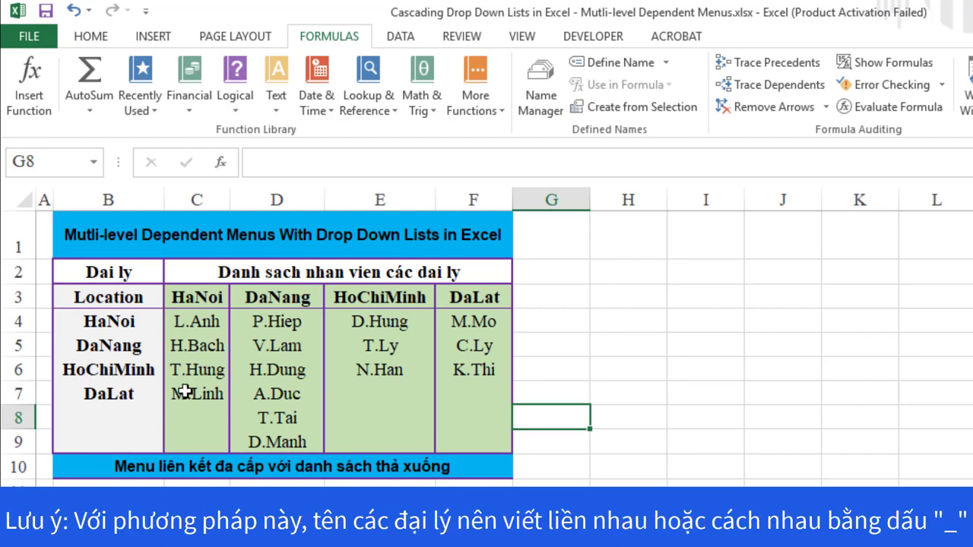
# Highlight the whole member-name block, then HaNoi's members L.Anh to M.Linh
pyautogui.click(201, 320)
pyautogui.moveTo(205, 321)
pyautogui.mouseDown()
pyautogui.moveTo(458, 454)
pyautogui.moveTo(458, 532)
pyautogui.moveTo(428, 387)
pyautogui.mouseUp()
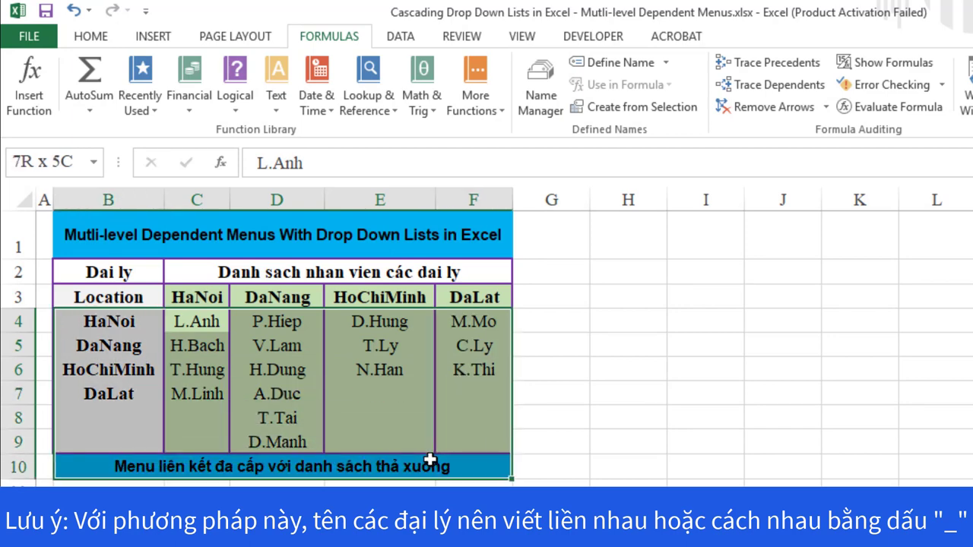
pyautogui.click(663, 395)
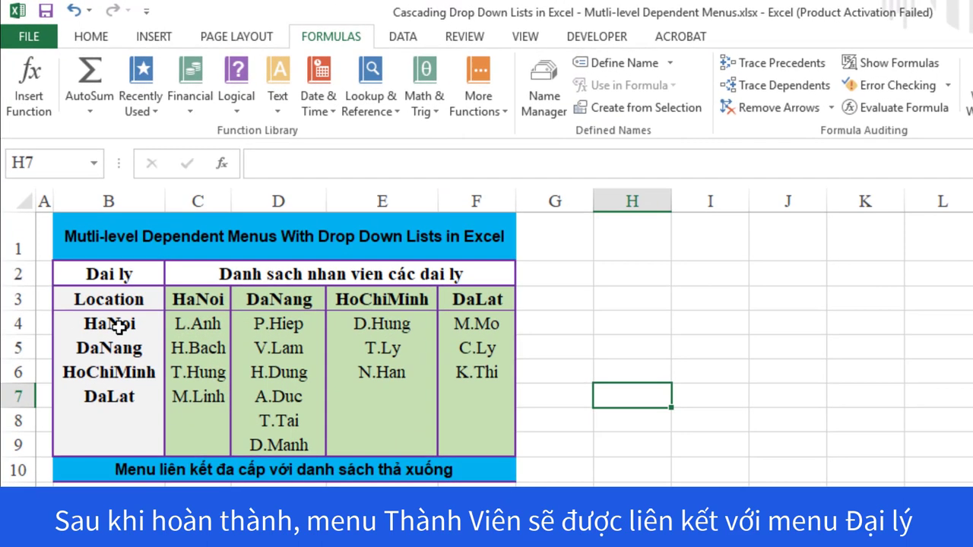
pyautogui.click(119, 325)
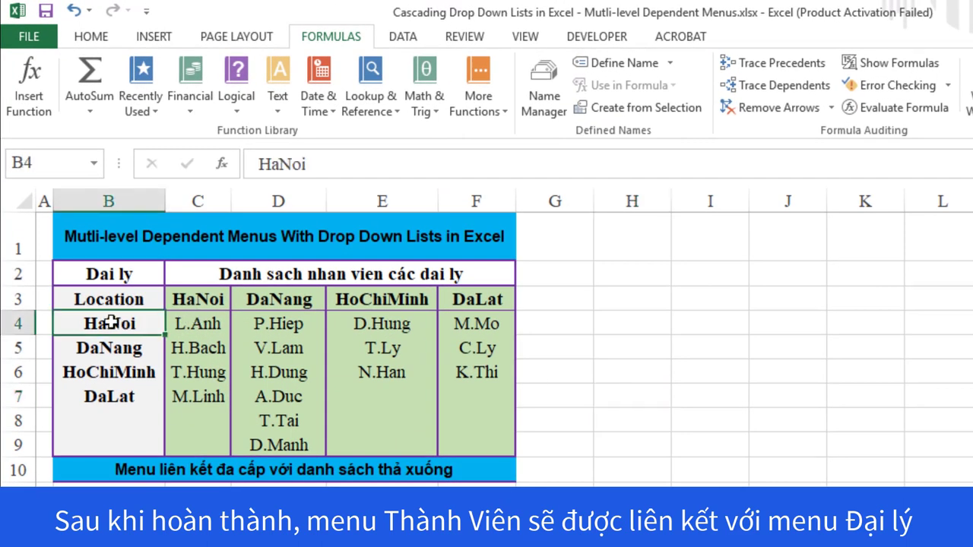
pyautogui.moveTo(195, 323); pyautogui.dragTo(199, 392)
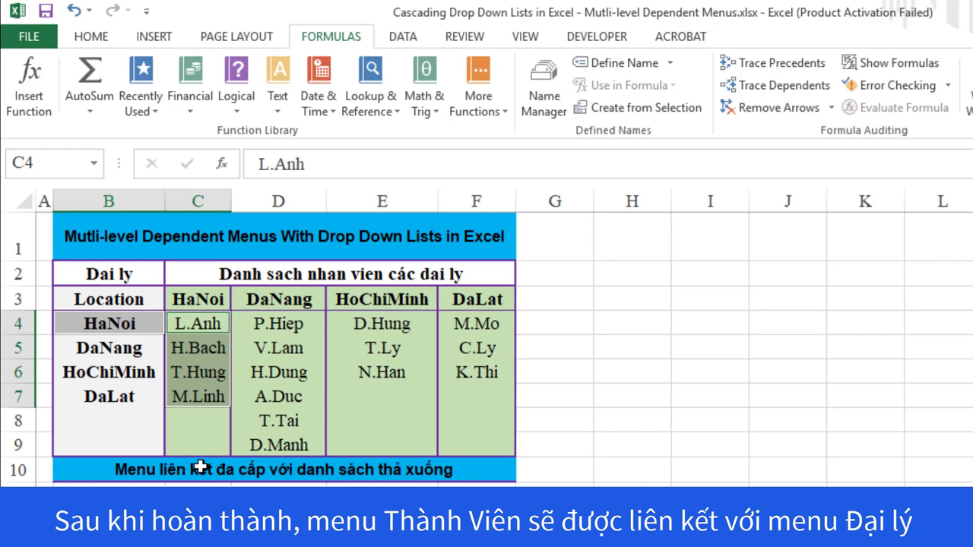
pyautogui.click(641, 356)
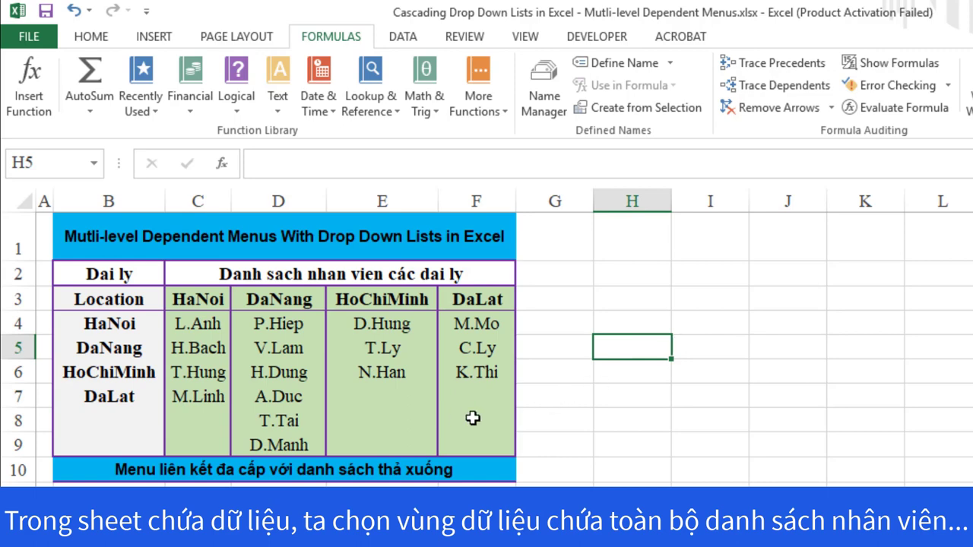
# Select C3:F9 with headers and create names from the Top row only
pyautogui.click(196, 301)
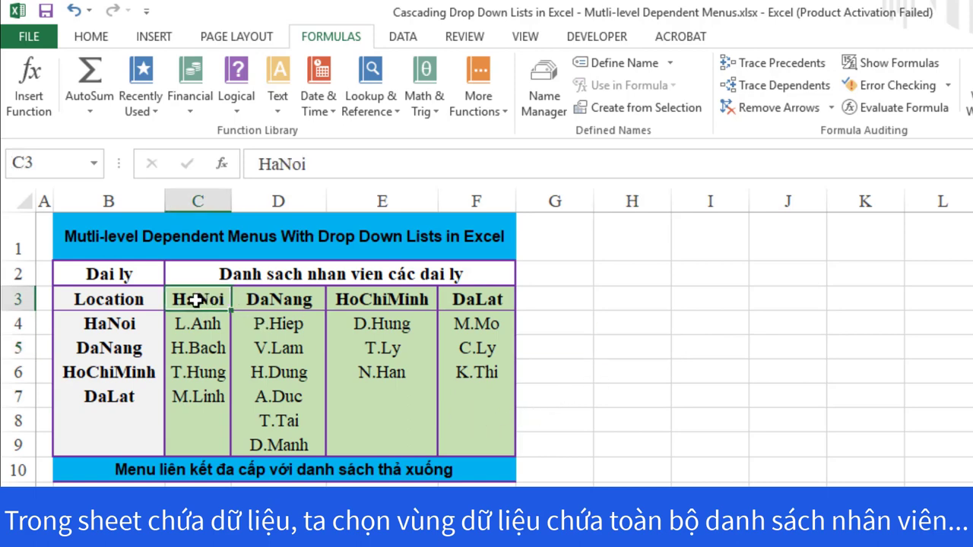
pyautogui.moveTo(196, 301)
pyautogui.mouseDown()
pyautogui.moveTo(466, 345)
pyautogui.moveTo(468, 440)
pyautogui.mouseUp()
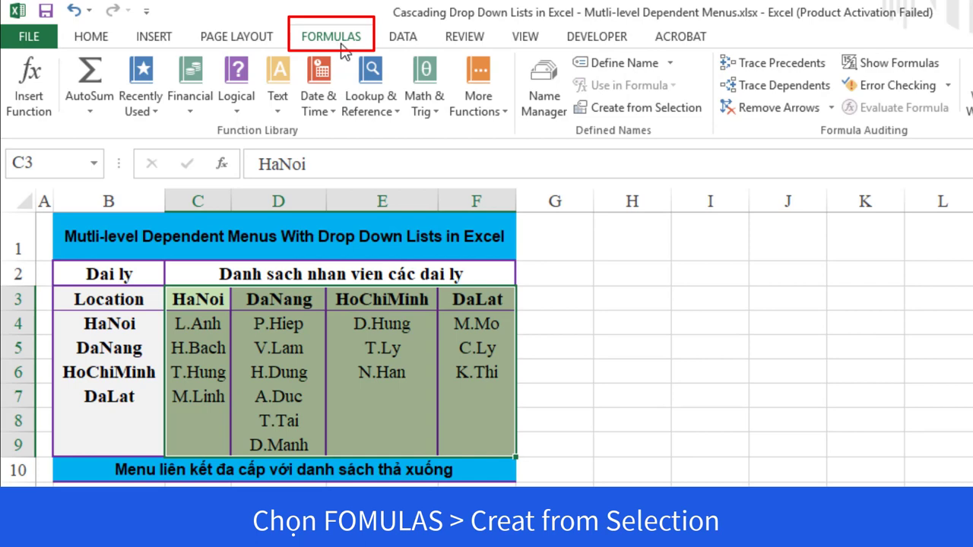
pyautogui.click(660, 114)
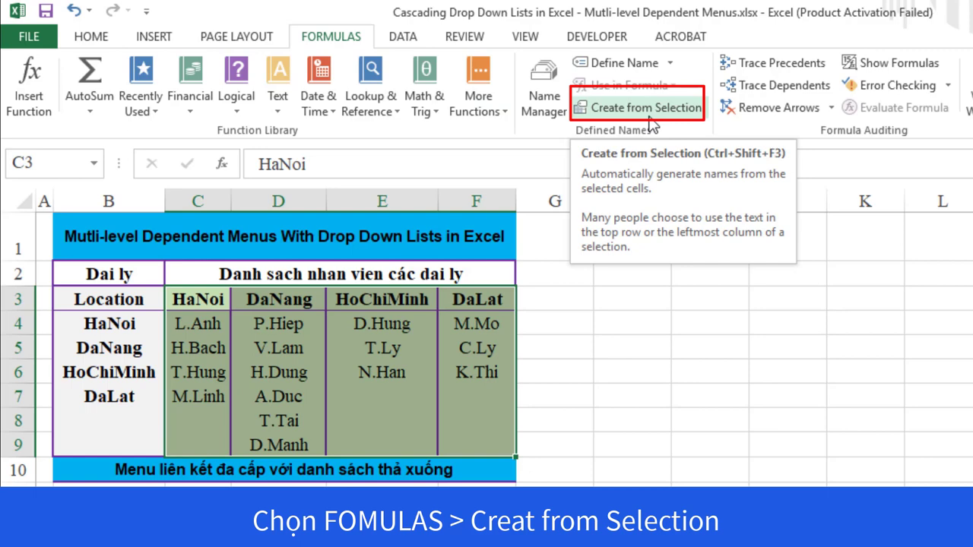
pyautogui.click(650, 120)
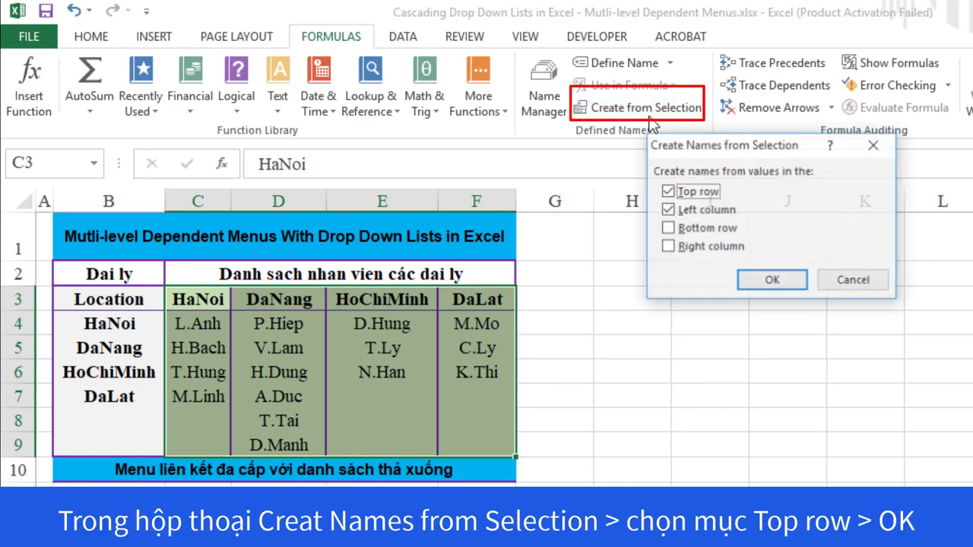
pyautogui.click(667, 210)
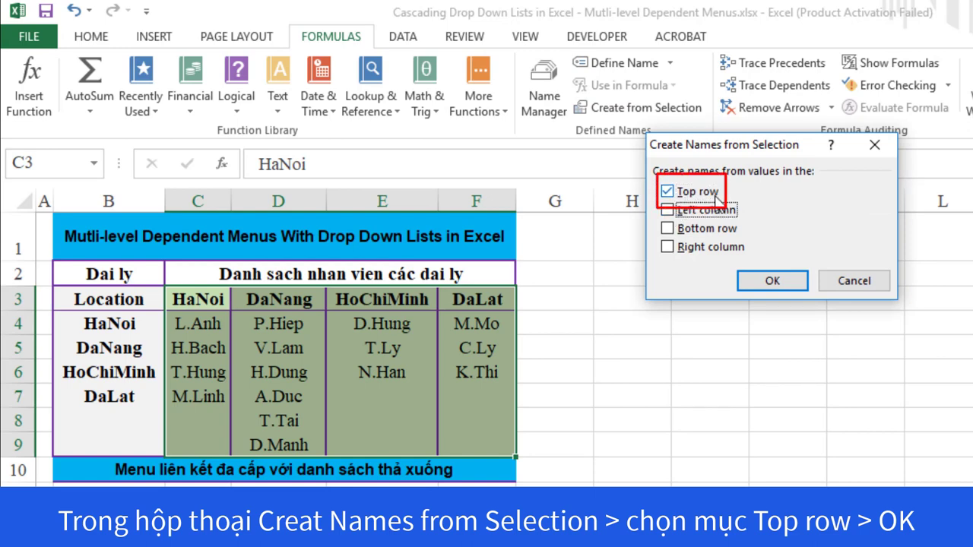
pyautogui.click(770, 282)
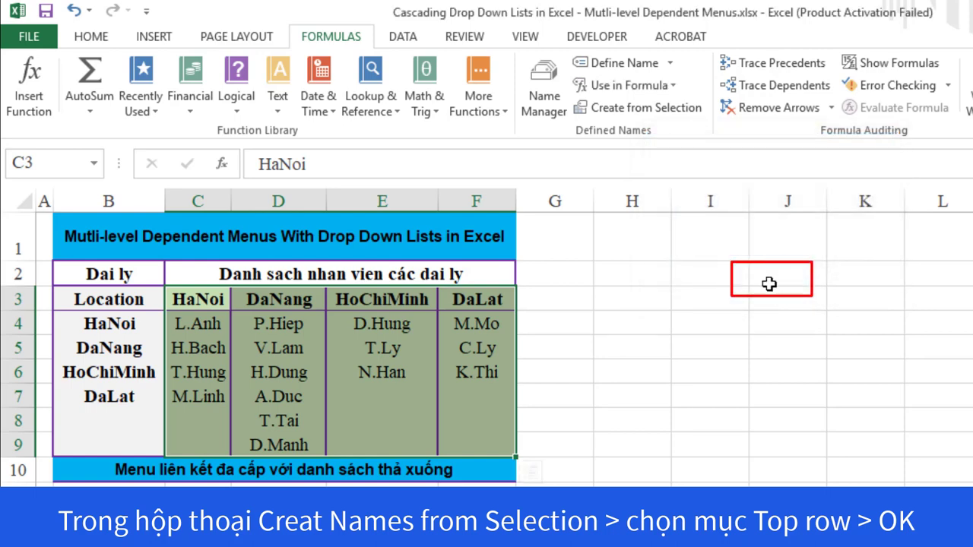
# Verify the new names by jumping to the HoChiMinh, DaNang and HaNoi ranges from the Name Box
pyautogui.click(626, 301)
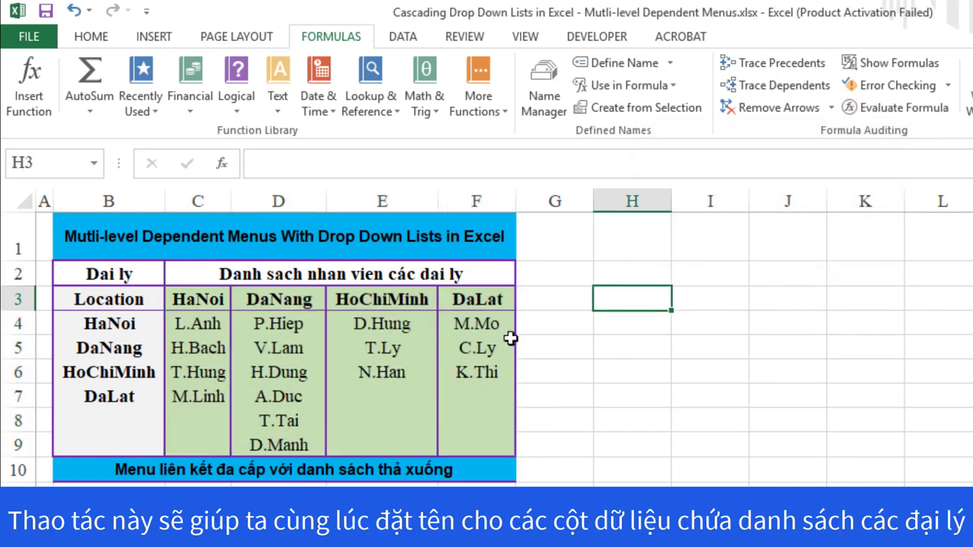
pyautogui.click(94, 164)
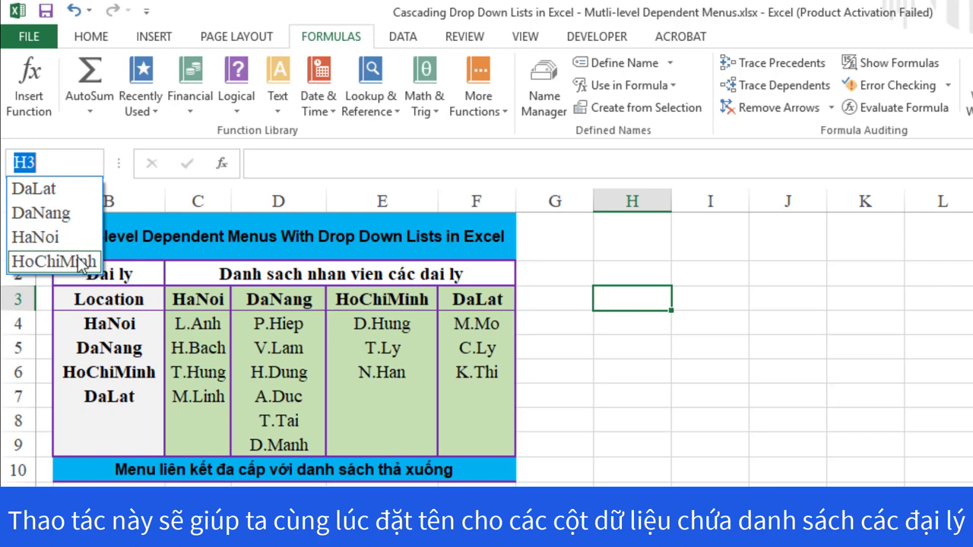
pyautogui.click(82, 262)
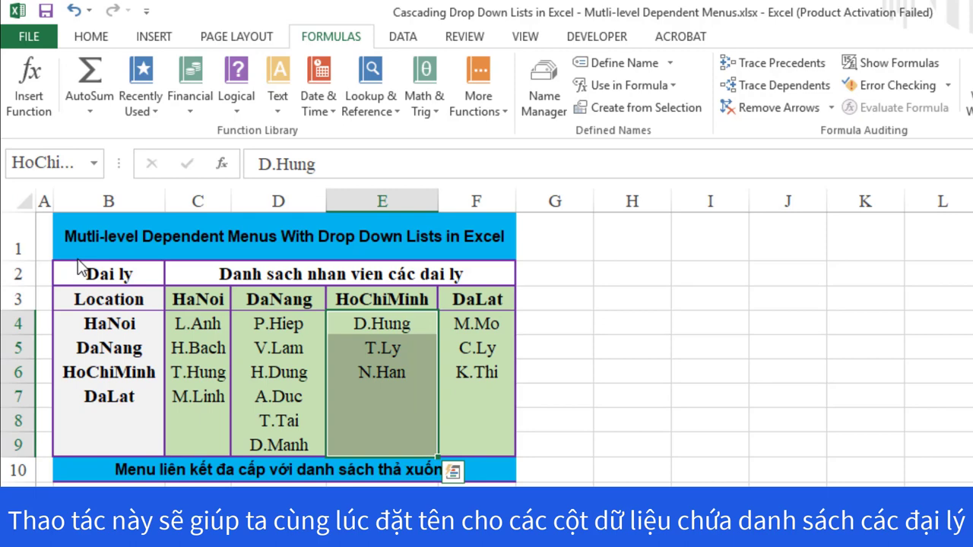
pyautogui.click(94, 163)
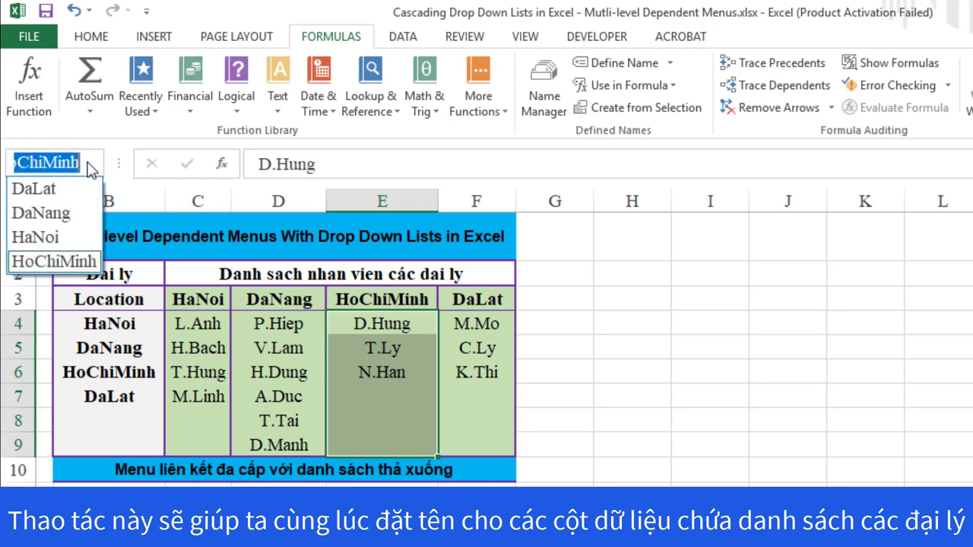
pyautogui.click(59, 214)
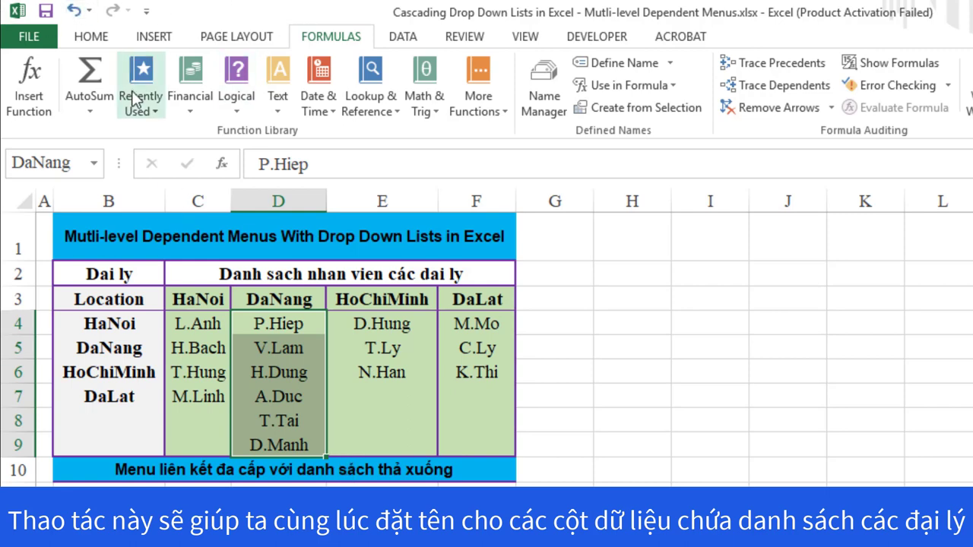
pyautogui.click(93, 163)
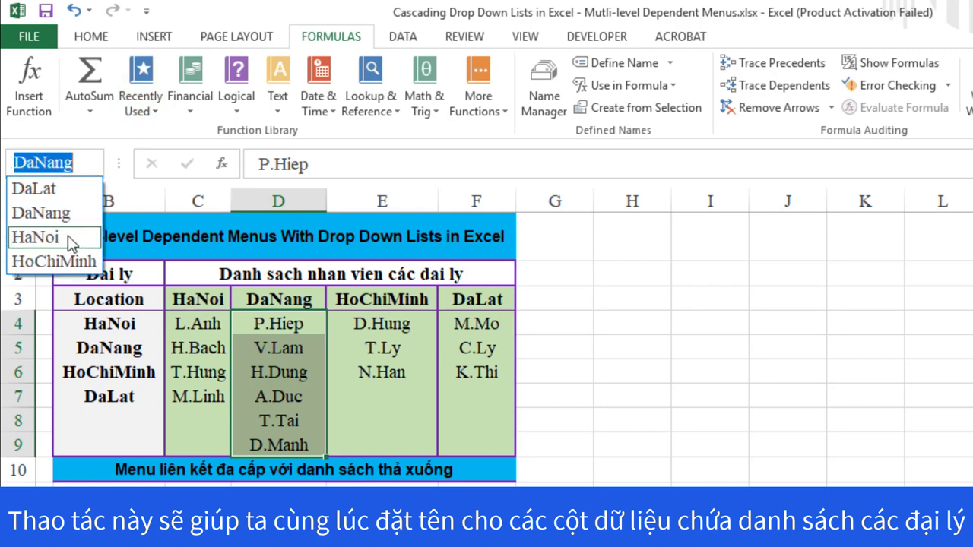
pyautogui.click(38, 237)
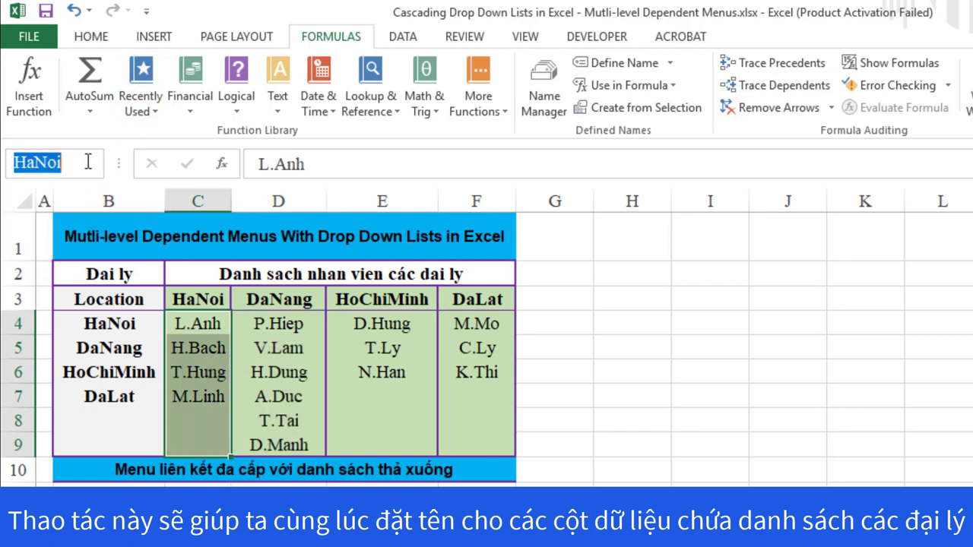
pyautogui.click(94, 163)
pyautogui.click(67, 260)
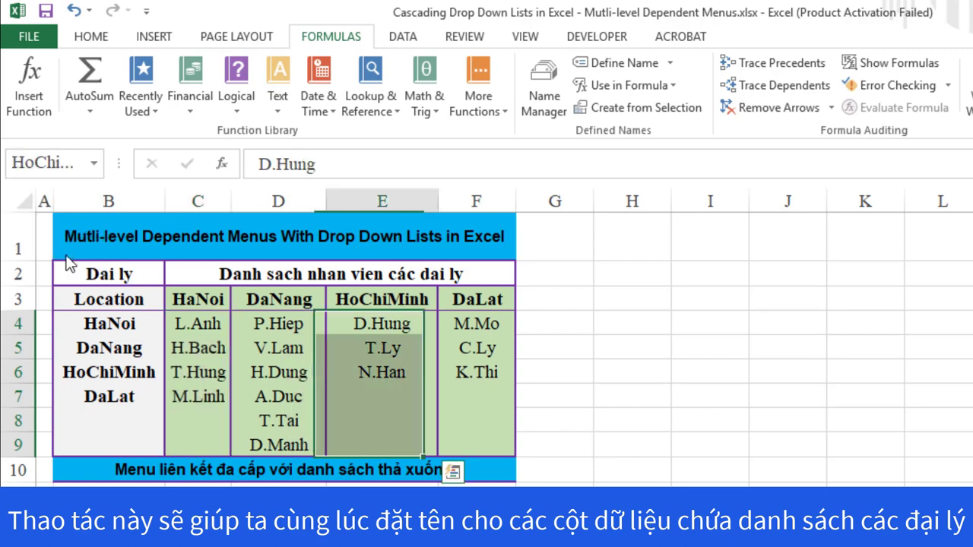
pyautogui.click(94, 163)
pyautogui.click(51, 210)
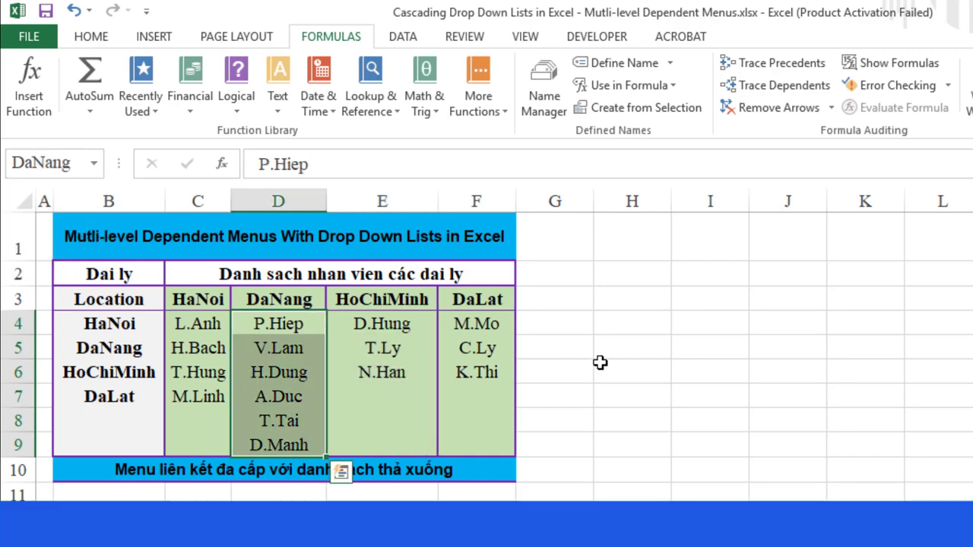
pyautogui.click(601, 363)
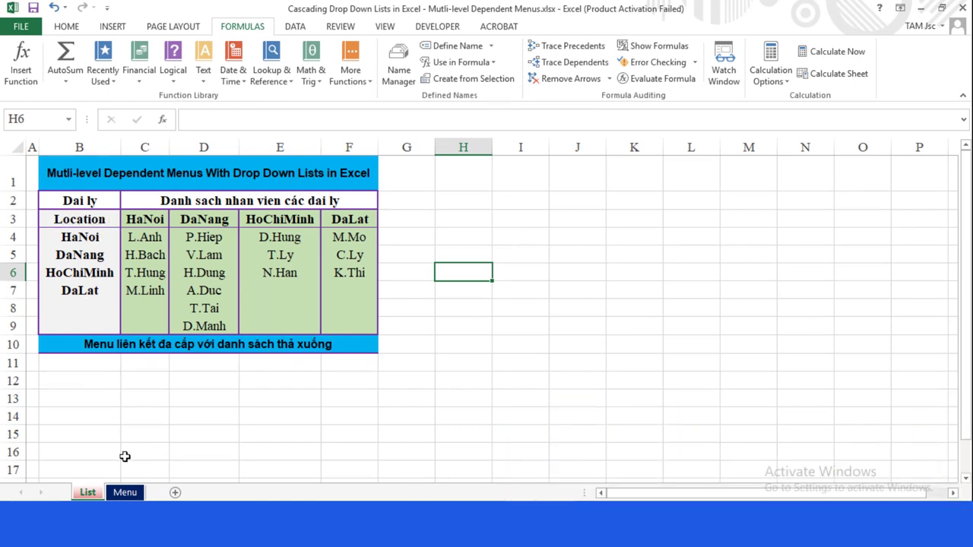
# On the Menu sheet, give B3 List validation sourced from List!$B$4:$B$7
pyautogui.click(128, 492)
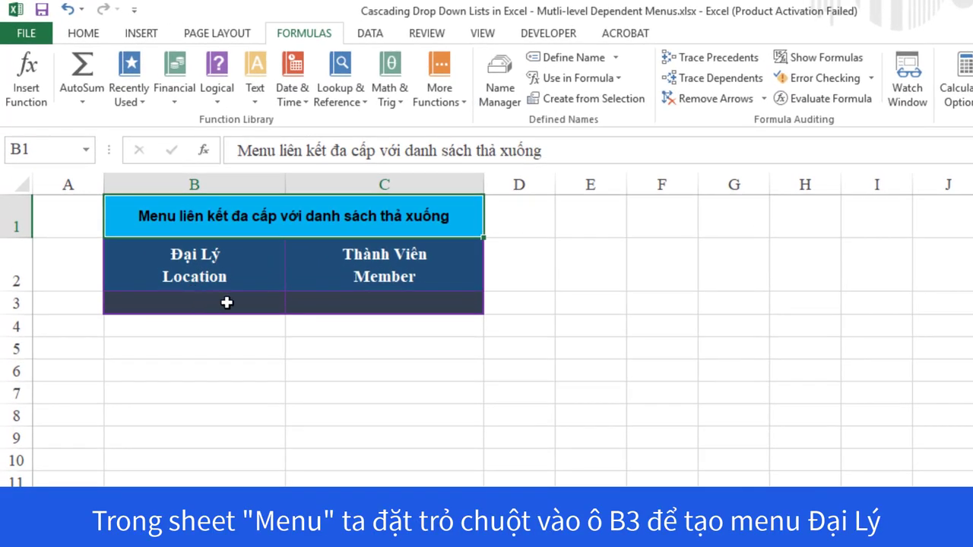
pyautogui.click(227, 302)
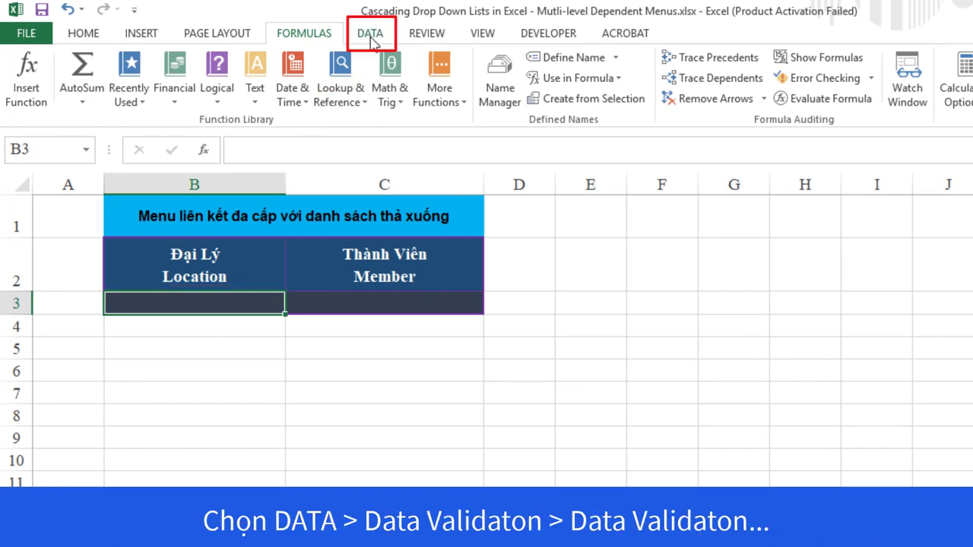
pyautogui.click(372, 42)
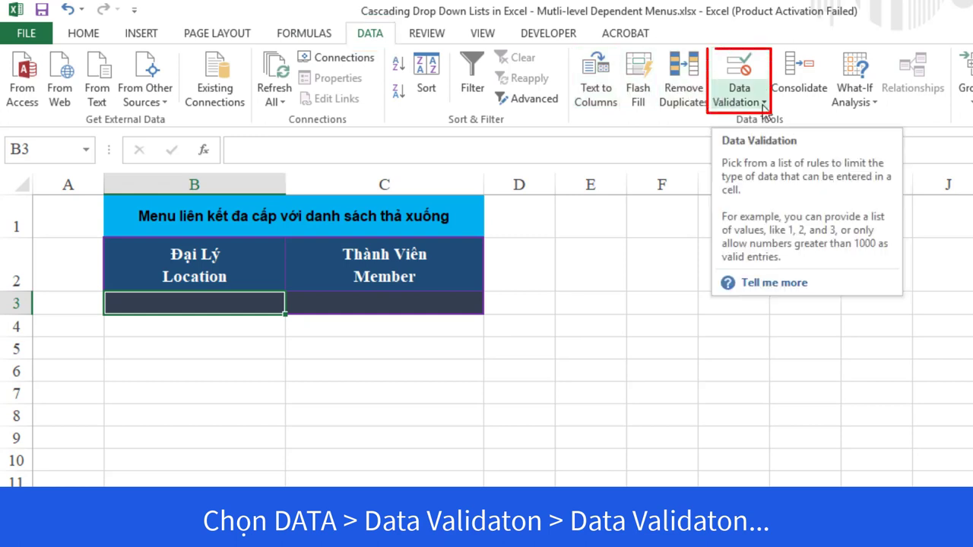
pyautogui.click(764, 107)
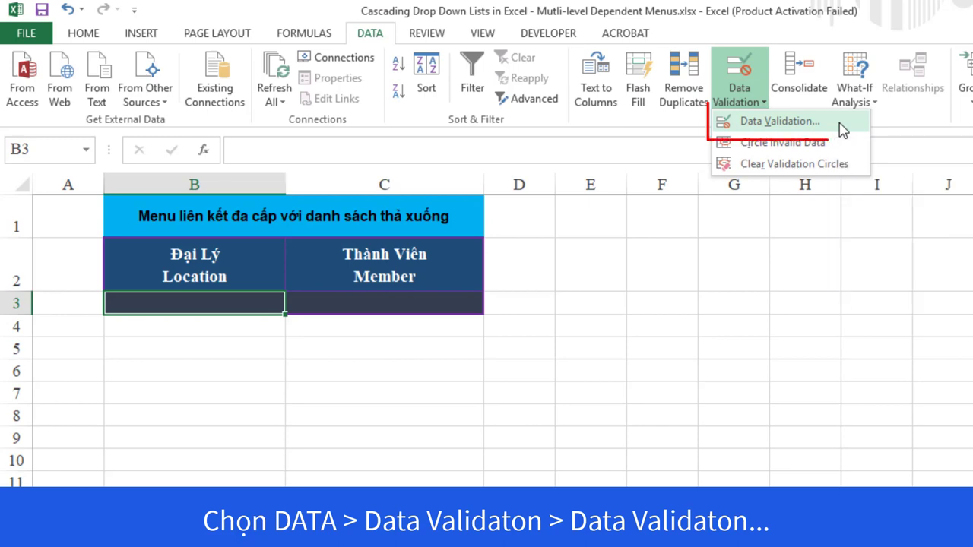
pyautogui.click(842, 130)
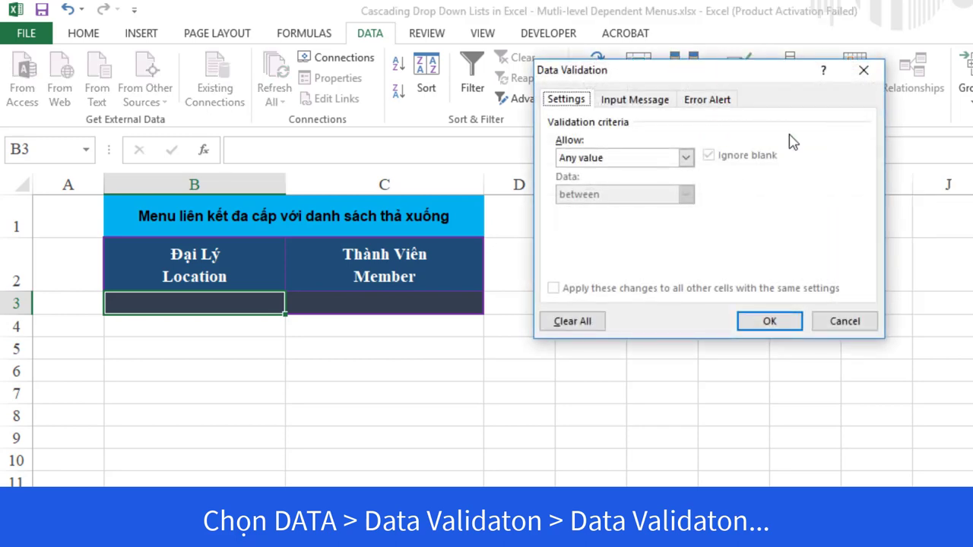
pyautogui.click(687, 158)
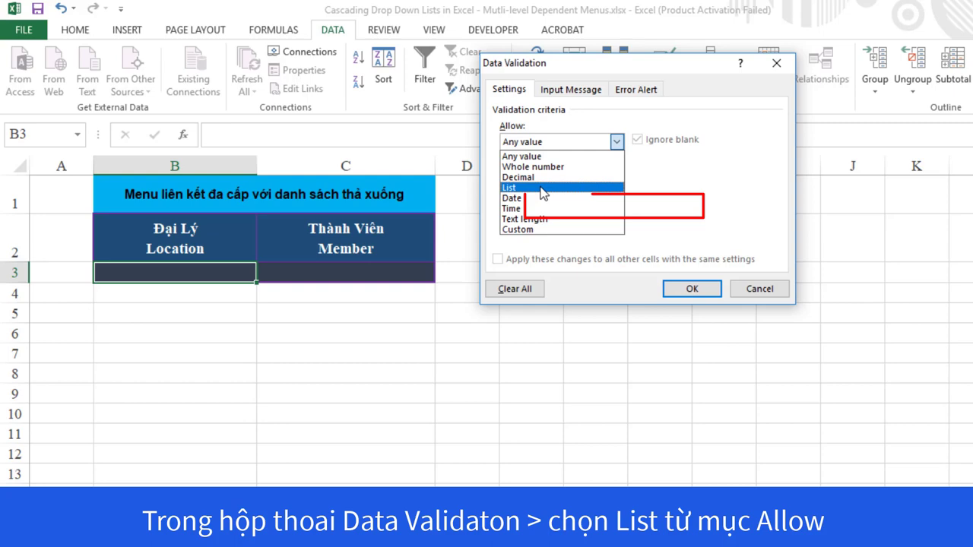
pyautogui.click(601, 209)
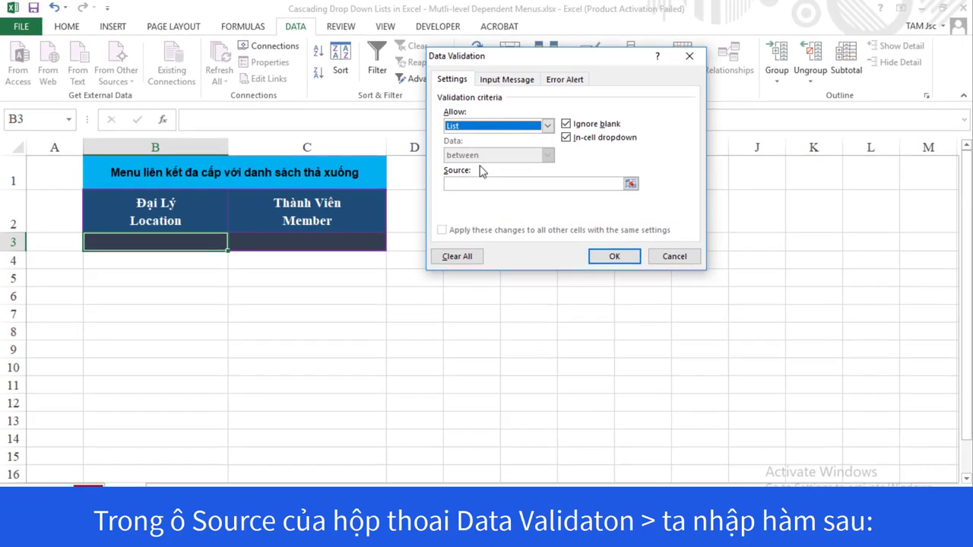
pyautogui.click(481, 187)
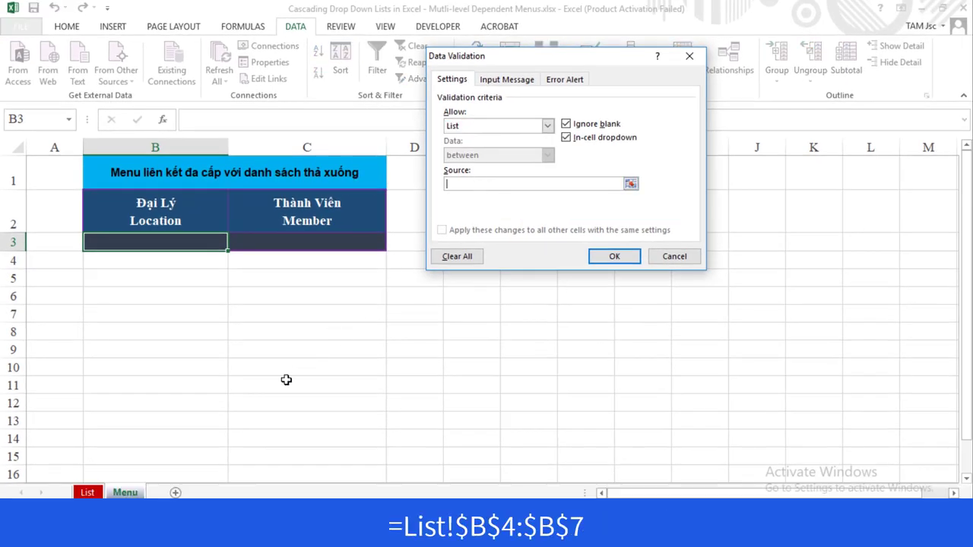
pyautogui.click(89, 492)
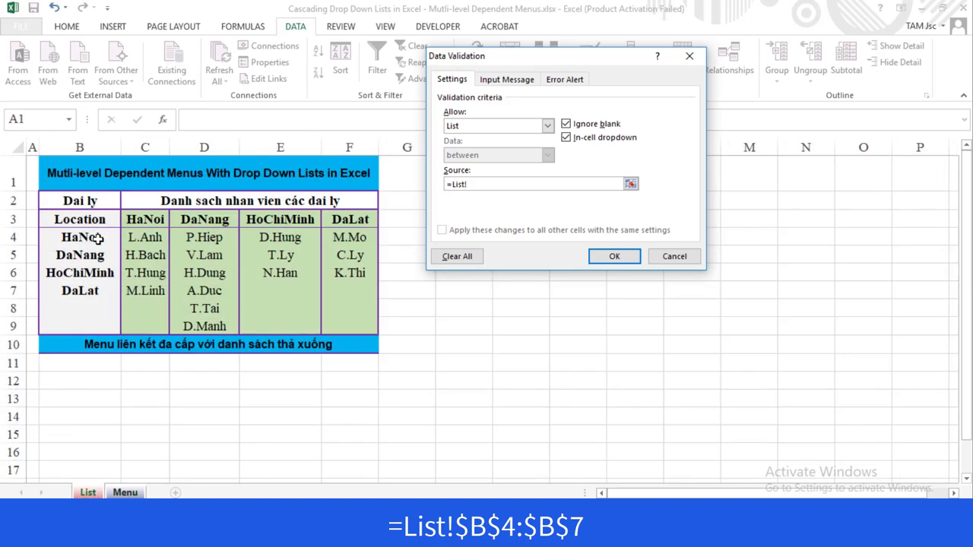
pyautogui.moveTo(108, 239); pyautogui.dragTo(102, 286)
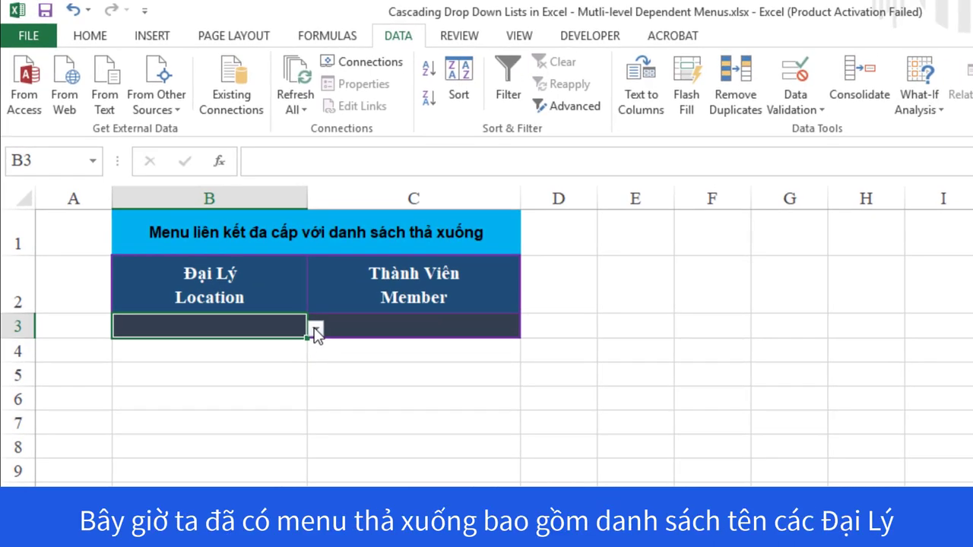
# Pick DaNang from B3's location drop-down, then select C3
pyautogui.click(286, 298)
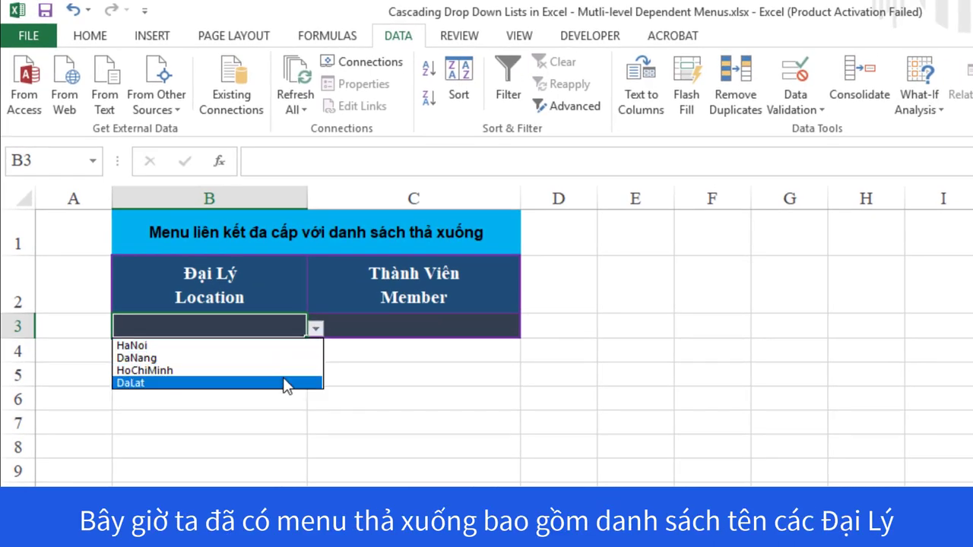
pyautogui.click(314, 421)
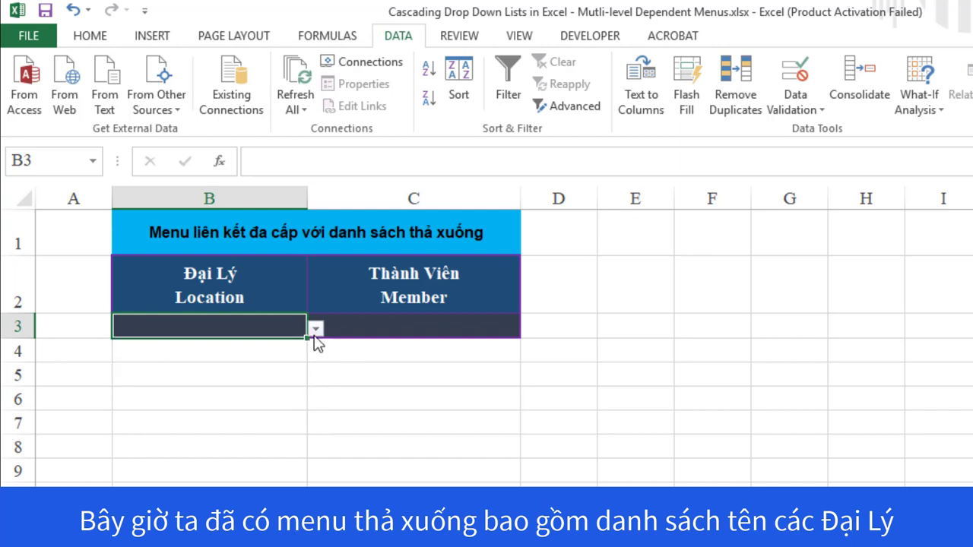
pyautogui.click(316, 330)
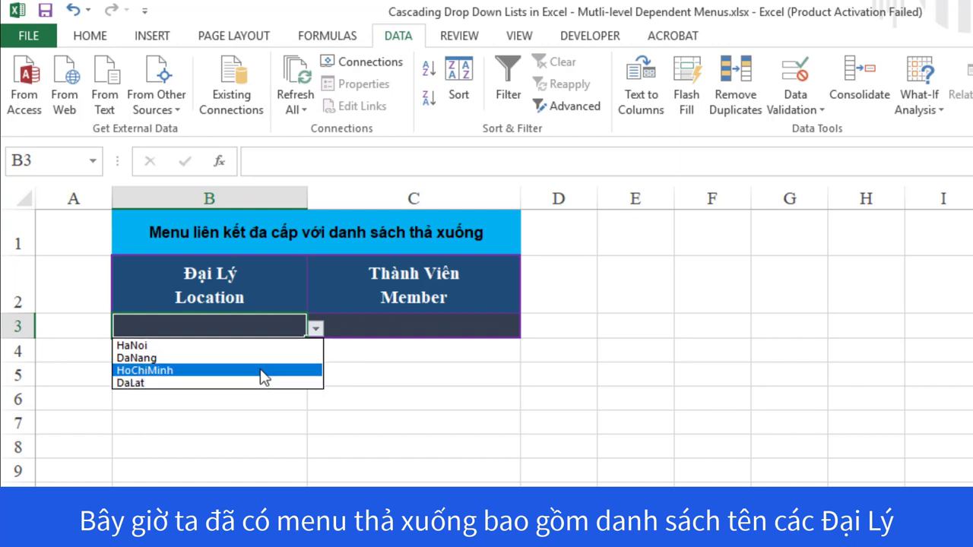
pyautogui.click(235, 359)
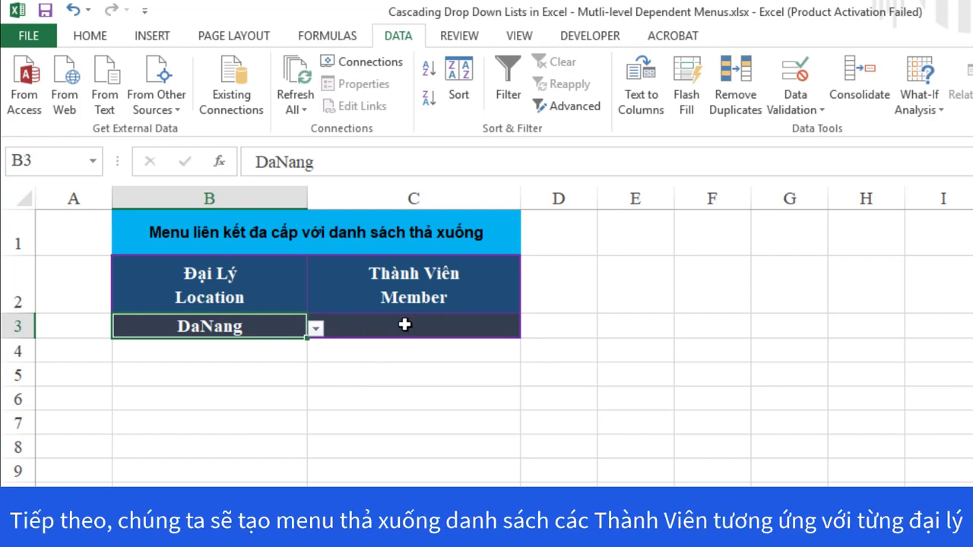
pyautogui.click(404, 324)
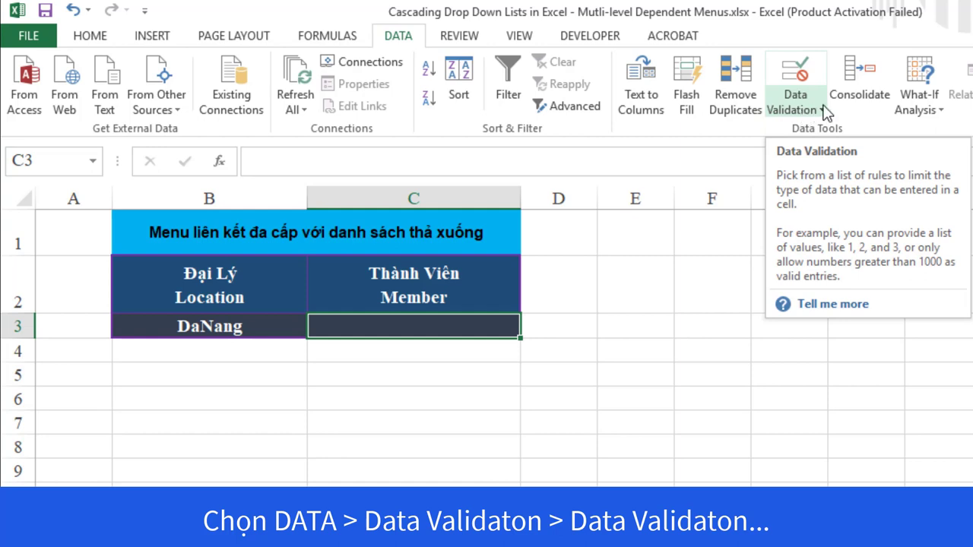
# Give C3 List validation with the source =INDIRECT($B$3)
pyautogui.click(820, 110)
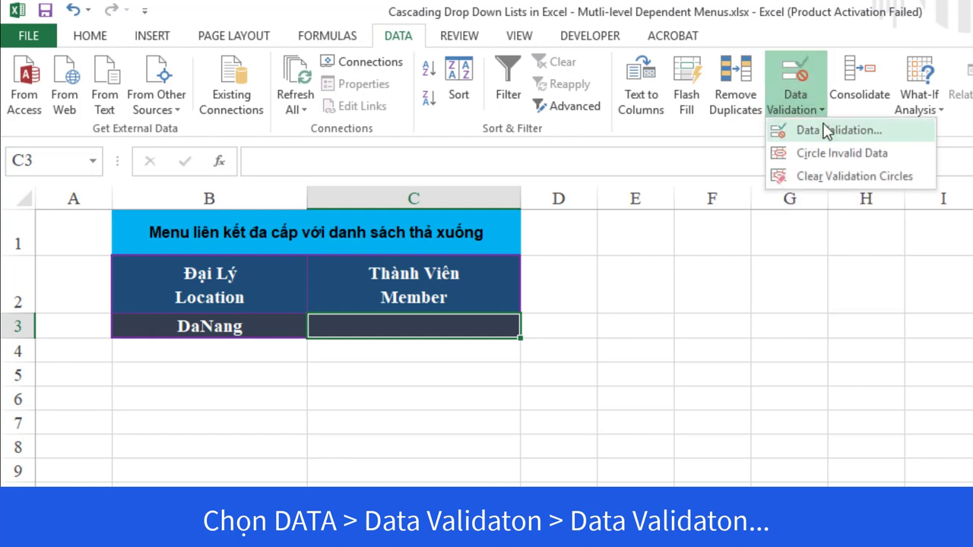
pyautogui.click(903, 140)
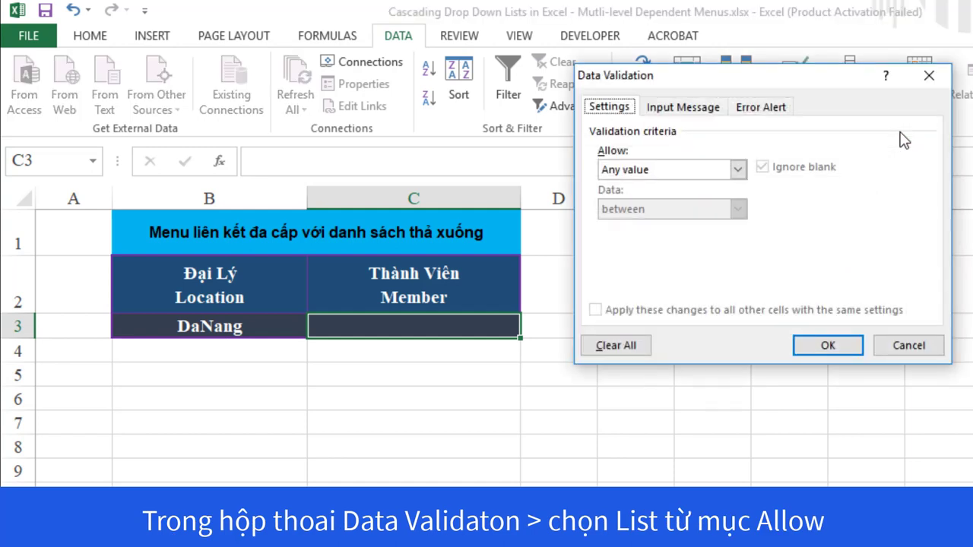
pyautogui.click(737, 168)
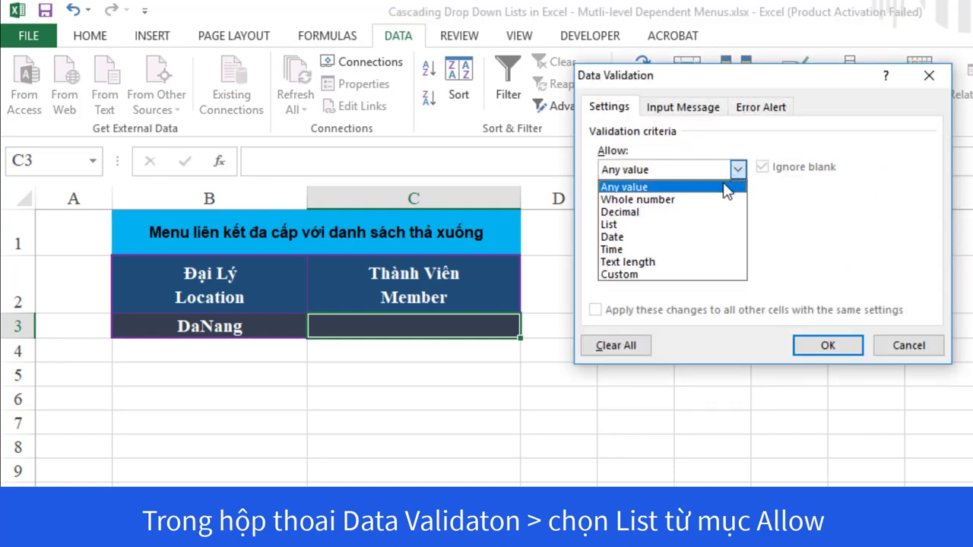
pyautogui.click(637, 225)
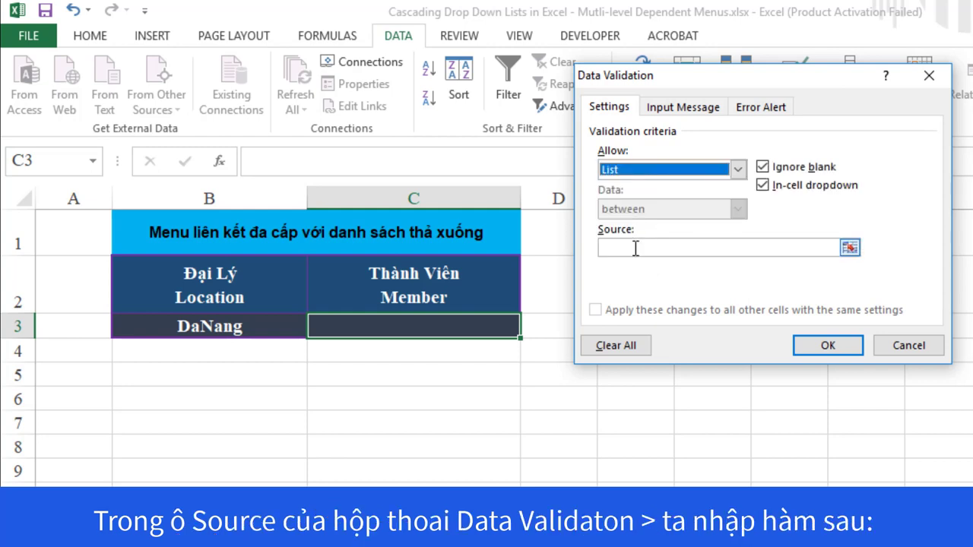
pyautogui.click(639, 248)
pyautogui.write('=indirect')
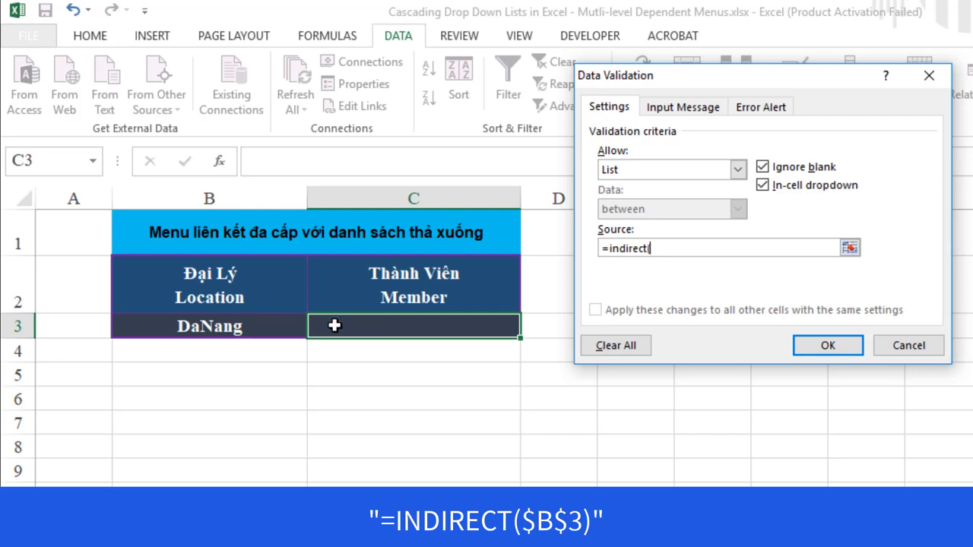
pyautogui.write('(')
pyautogui.click(250, 328)
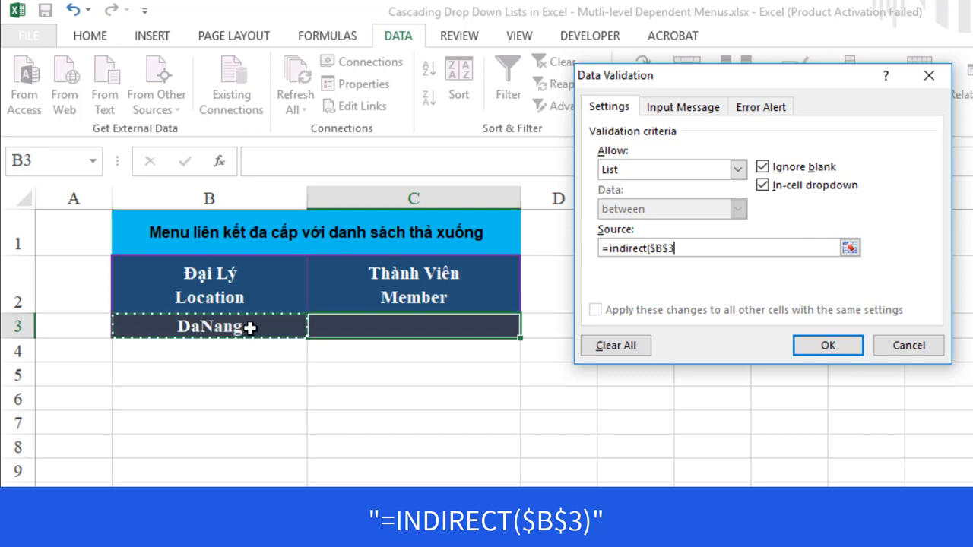
pyautogui.write(')')
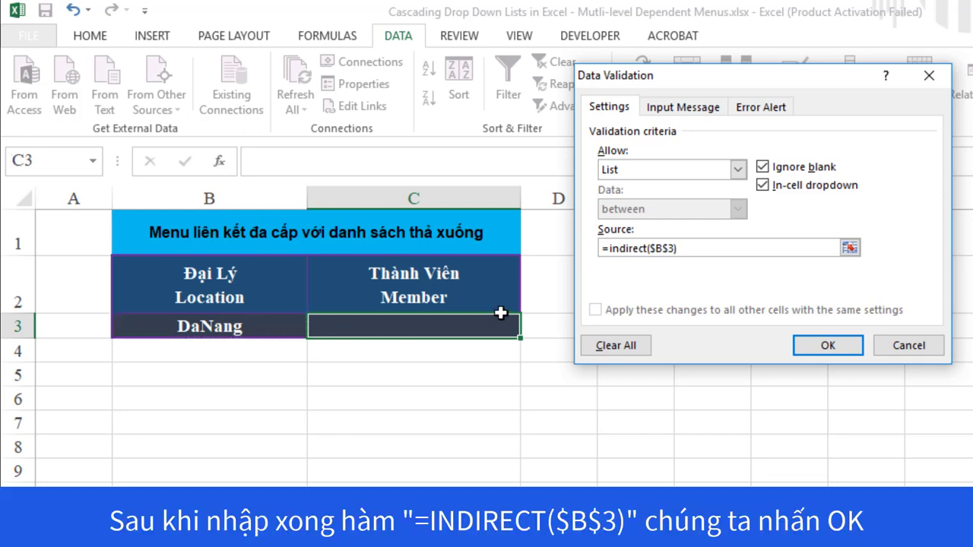
pyautogui.click(807, 356)
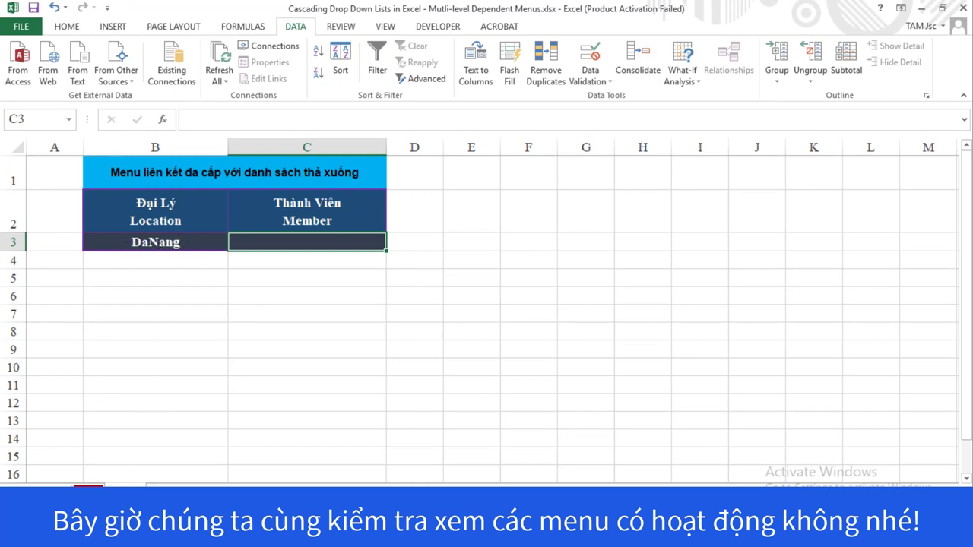
pyautogui.hotkey('ctrl', 'pagedown')
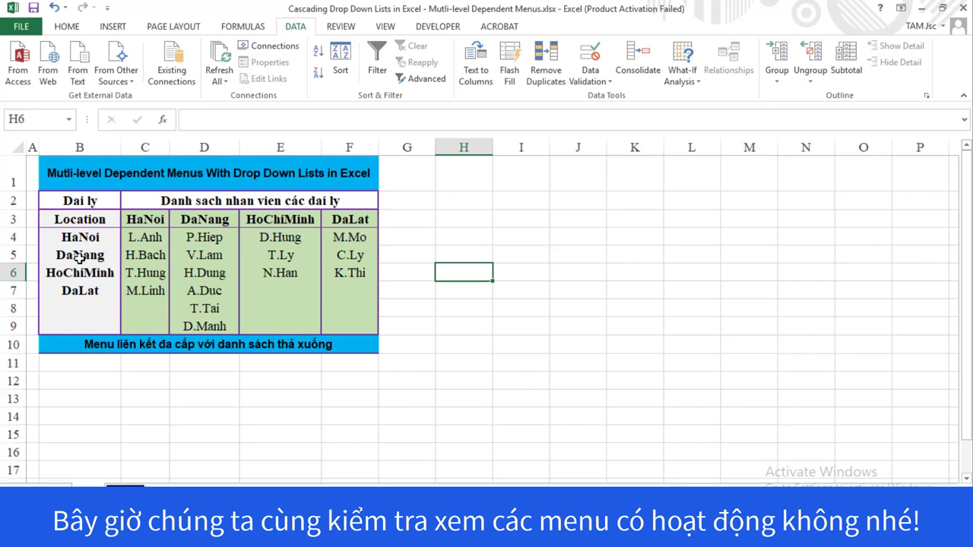
pyautogui.click(79, 258)
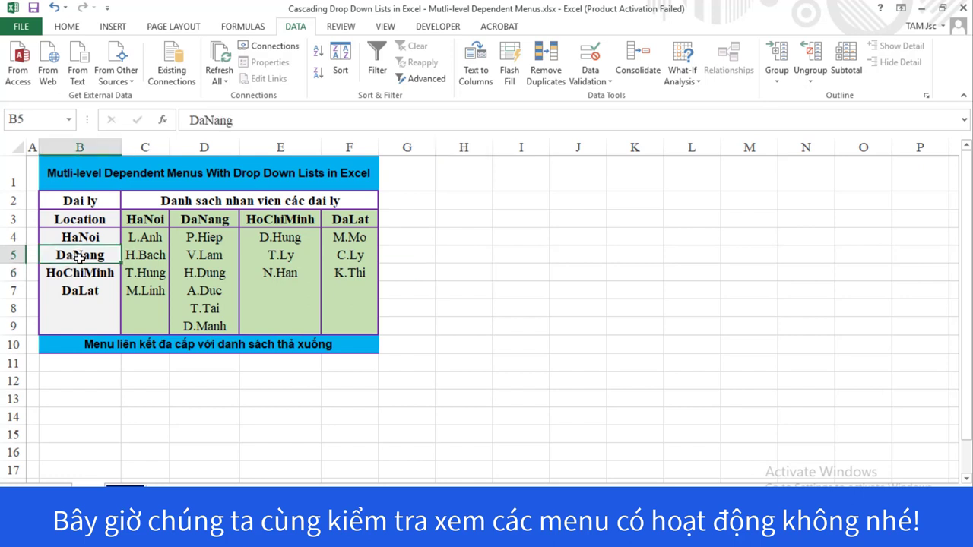
pyautogui.moveTo(215, 237); pyautogui.dragTo(222, 325)
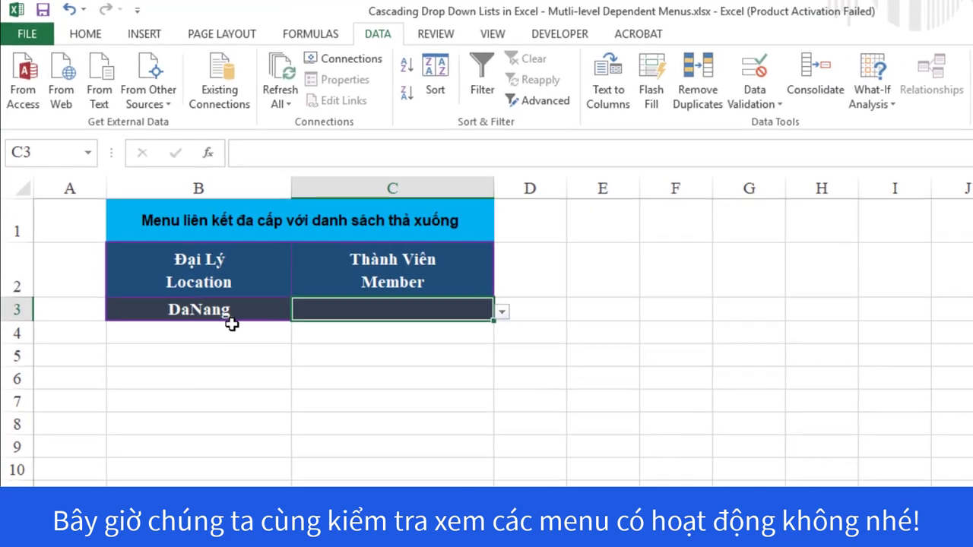
# Test C3's member list, then set B3 to DaLat and view DaLat's members
pyautogui.click(515, 324)
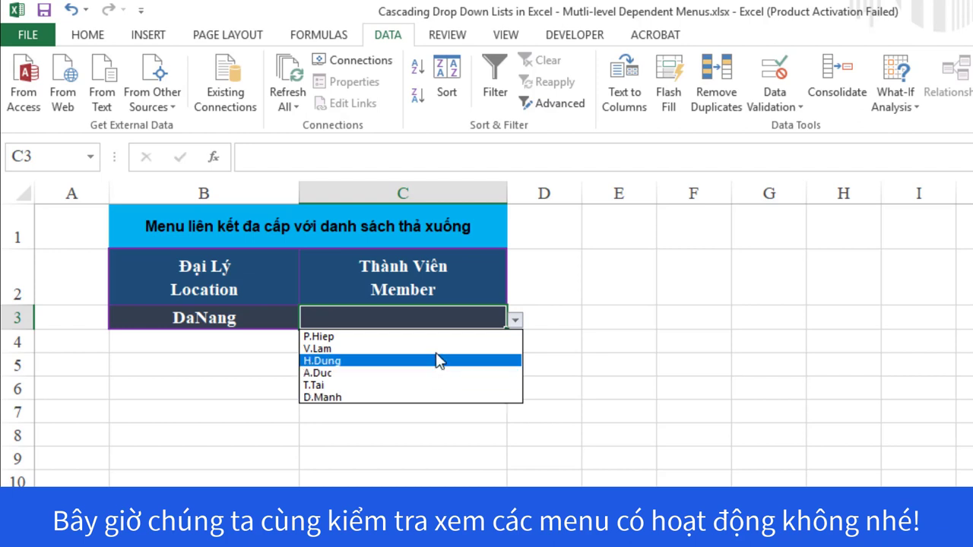
pyautogui.click(563, 350)
pyautogui.click(267, 322)
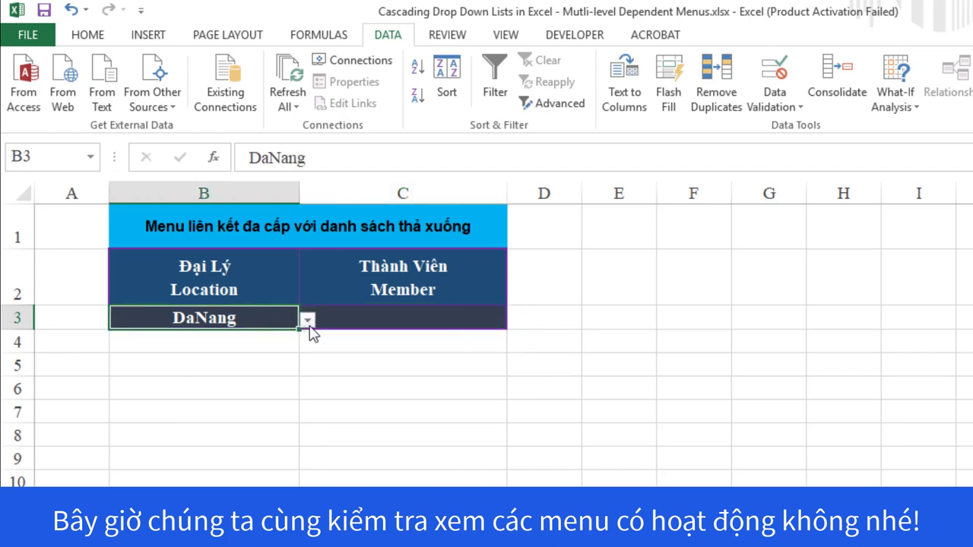
pyautogui.click(308, 321)
pyautogui.click(184, 374)
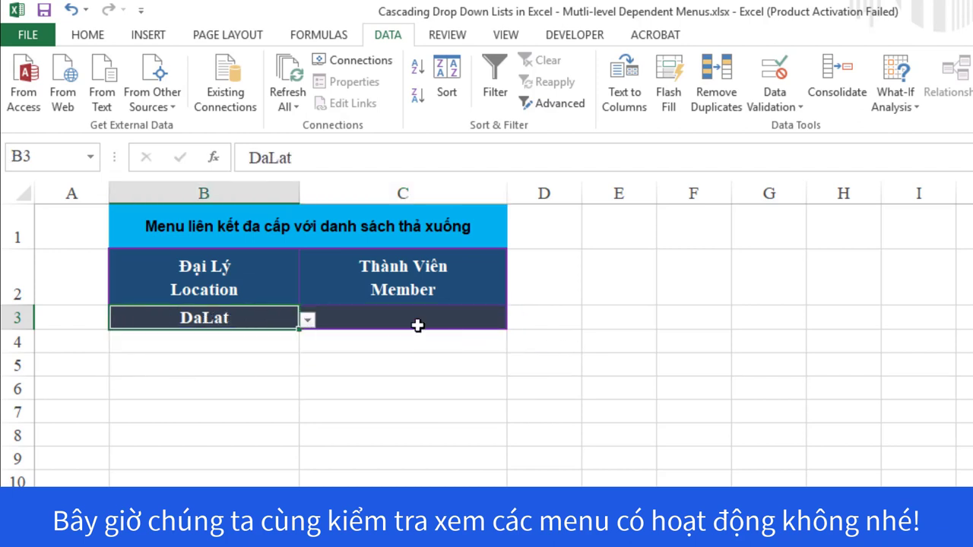
pyautogui.click(448, 319)
pyautogui.click(514, 321)
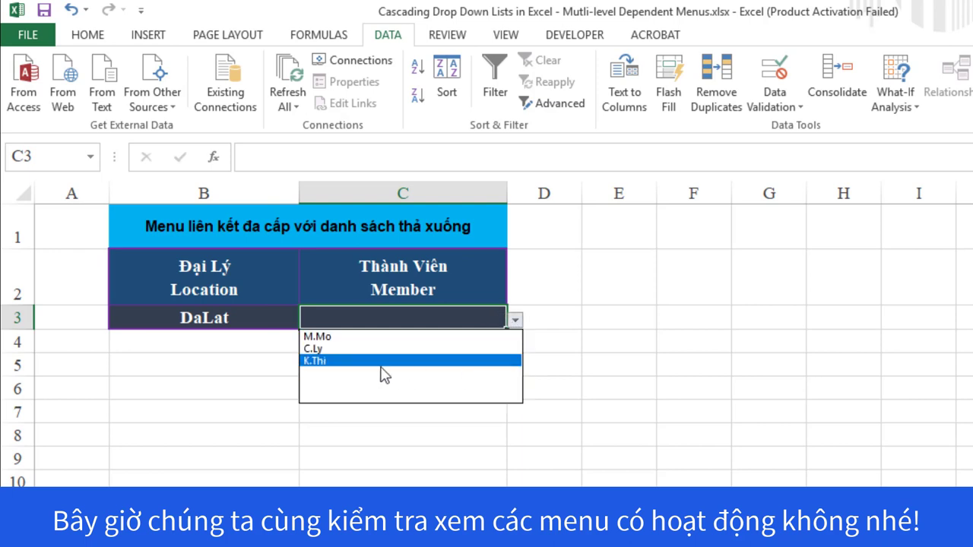
# Switch B3 to HaNoi and display the HaNoi members in C3's list
pyautogui.click(266, 318)
pyautogui.click(284, 322)
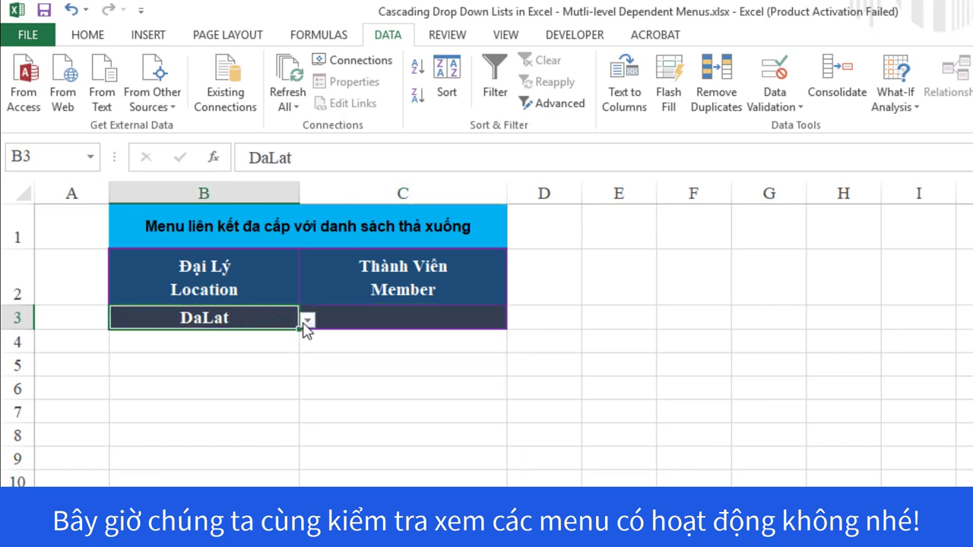
pyautogui.click(307, 320)
pyautogui.click(256, 335)
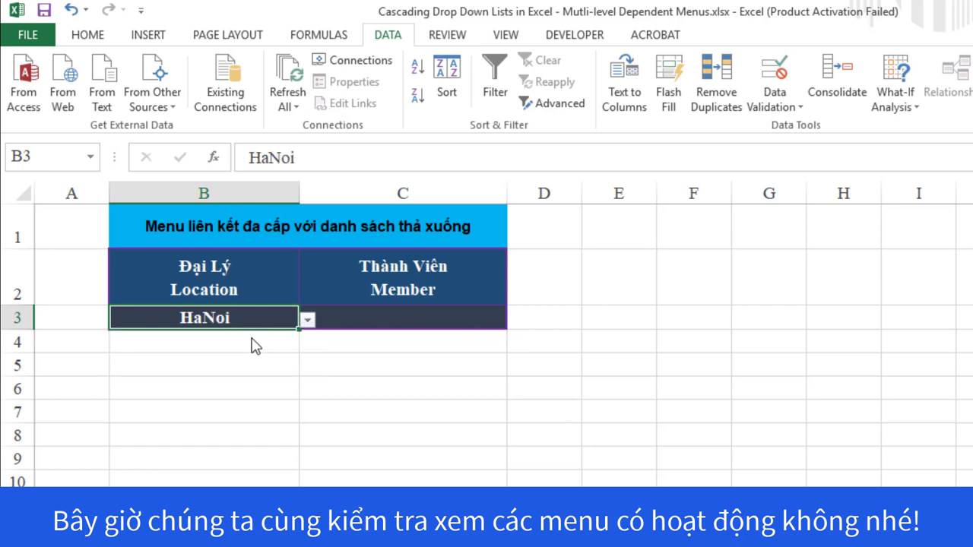
pyautogui.click(410, 316)
pyautogui.click(514, 322)
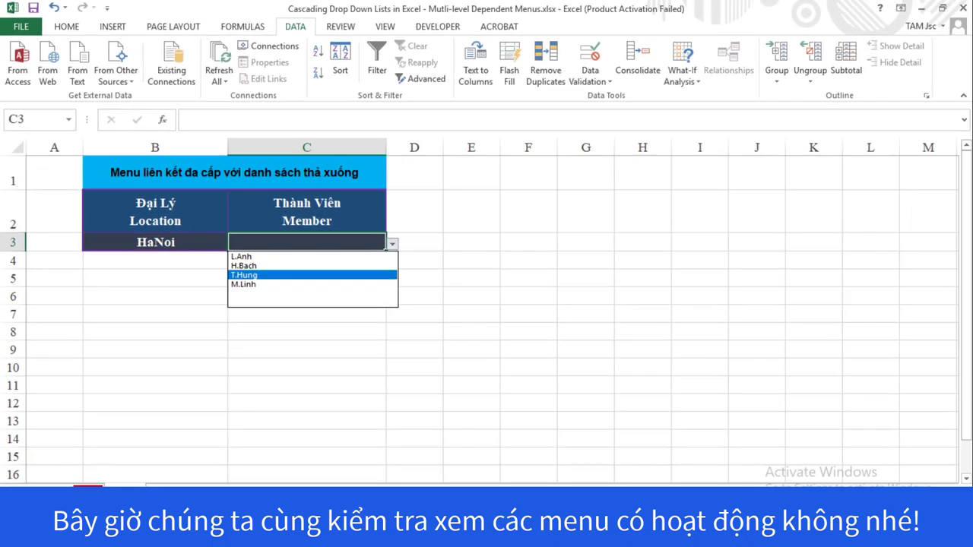
pyautogui.press('Escape')
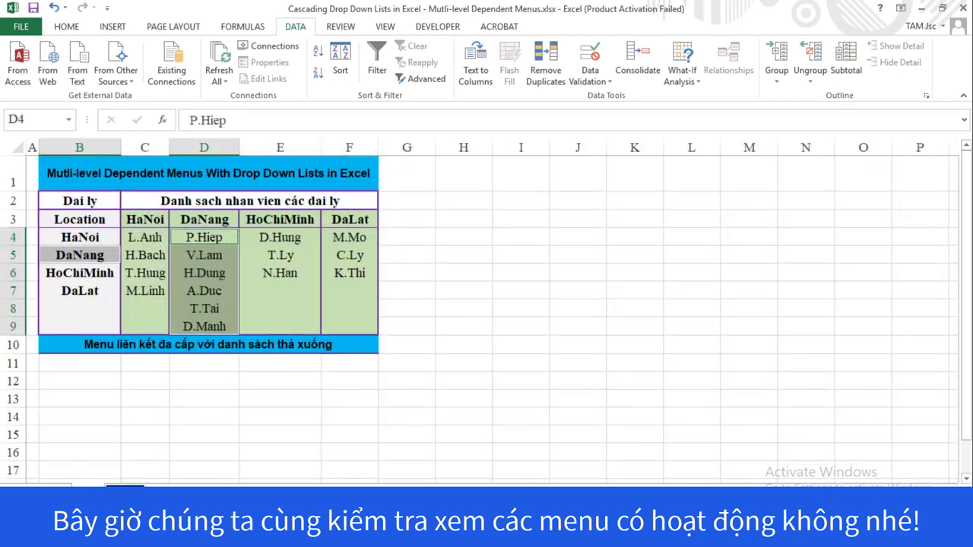
pyautogui.click(77, 237)
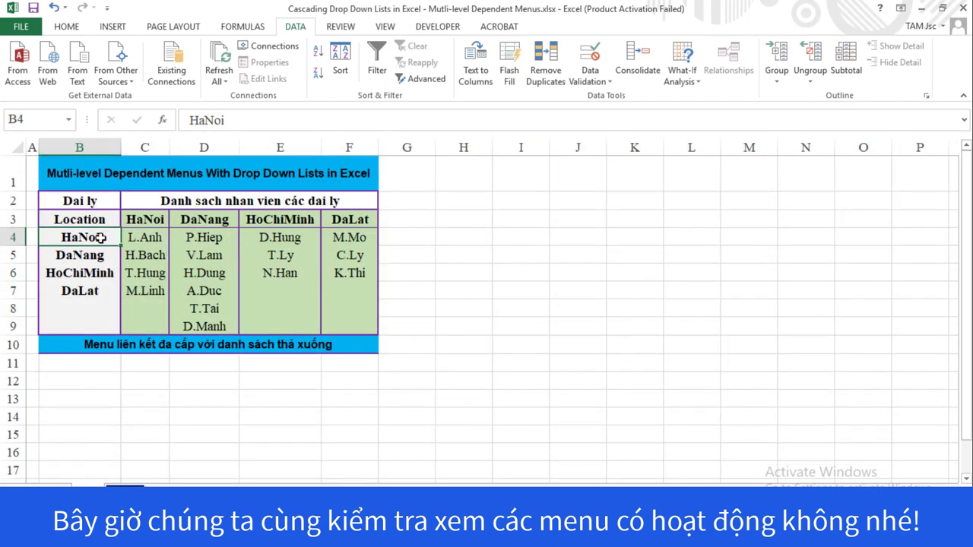
pyautogui.moveTo(145, 239); pyautogui.dragTo(144, 291)
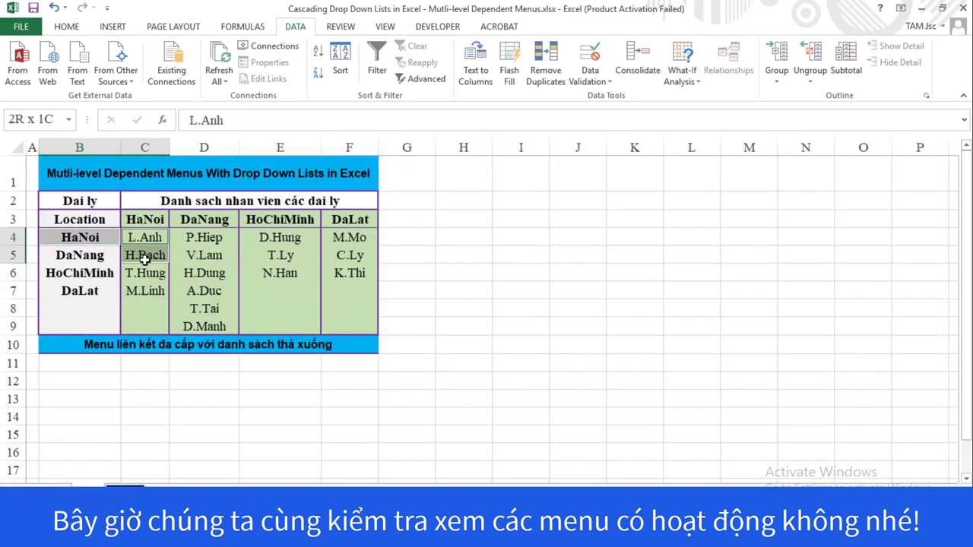
pyautogui.click(519, 296)
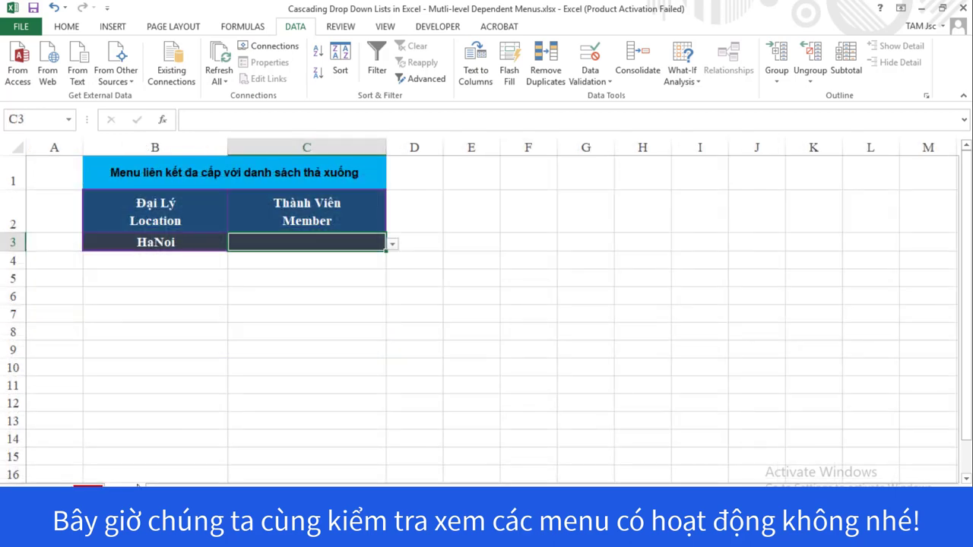
pyautogui.click(236, 324)
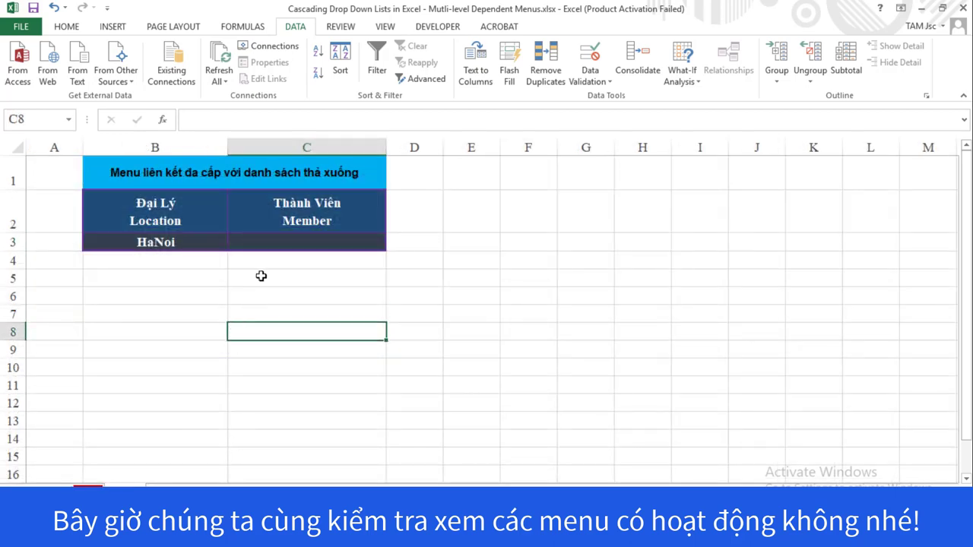
pyautogui.click(289, 240)
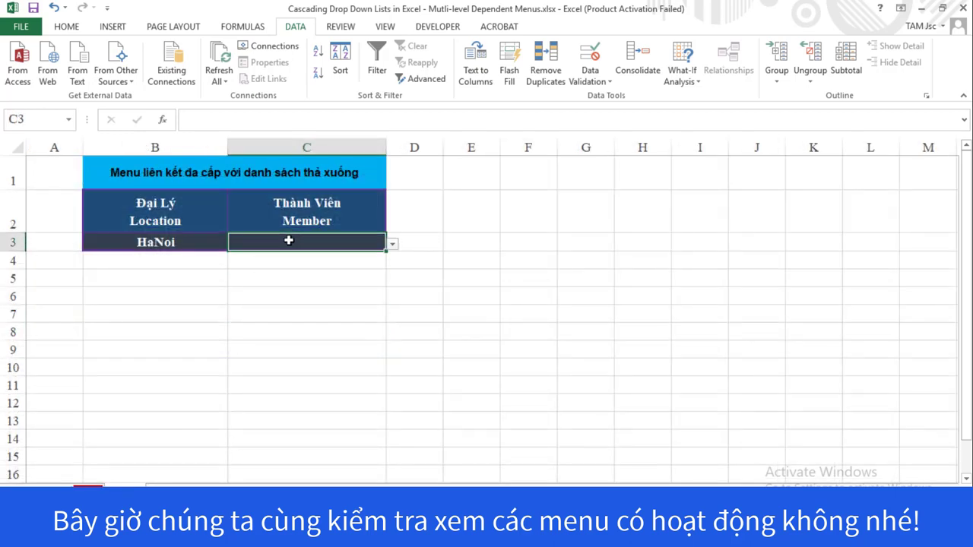
pyautogui.click(391, 246)
pyautogui.click(313, 259)
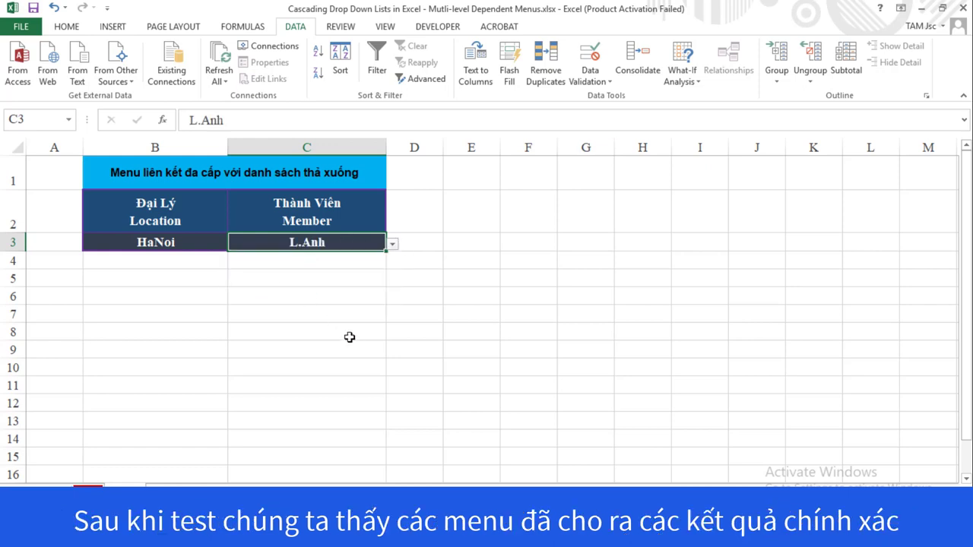
pyautogui.moveTo(113, 174); pyautogui.dragTo(326, 241)
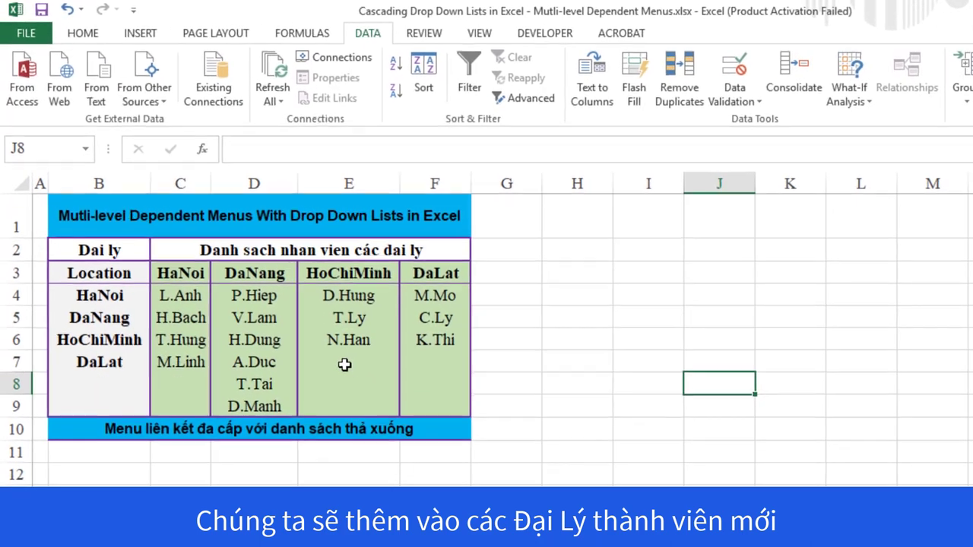
# Enter T.Tam below N.Han in the HoChiMinh column
pyautogui.click(277, 292)
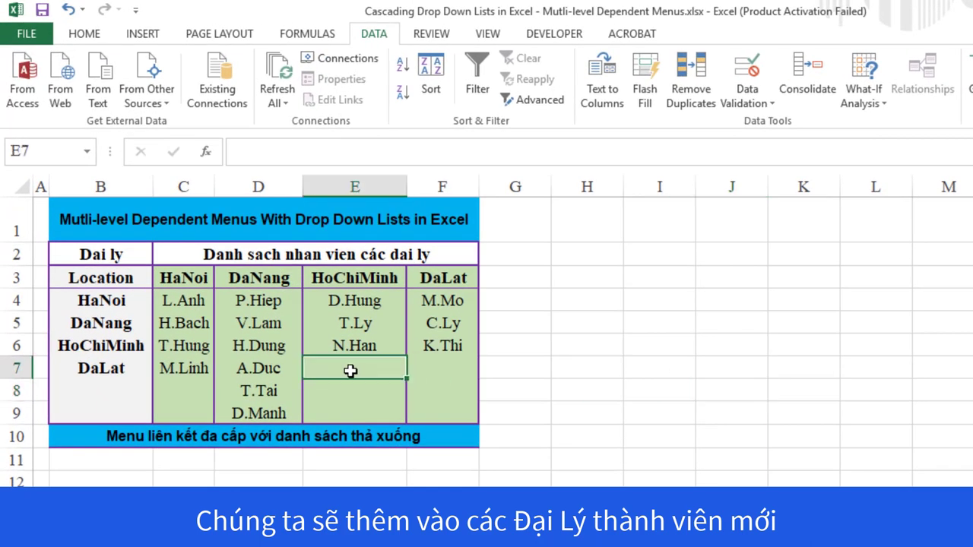
pyautogui.write('T.')
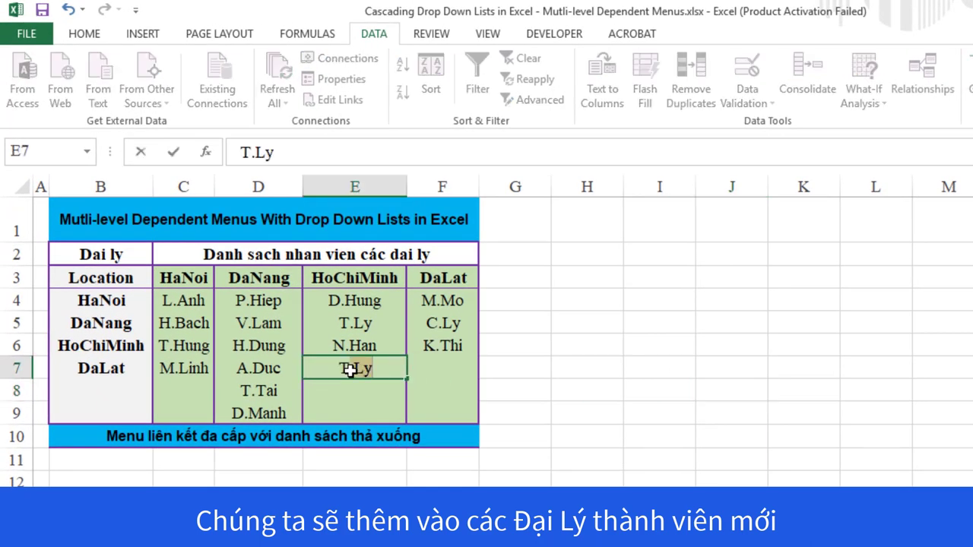
pyautogui.write('Ta')
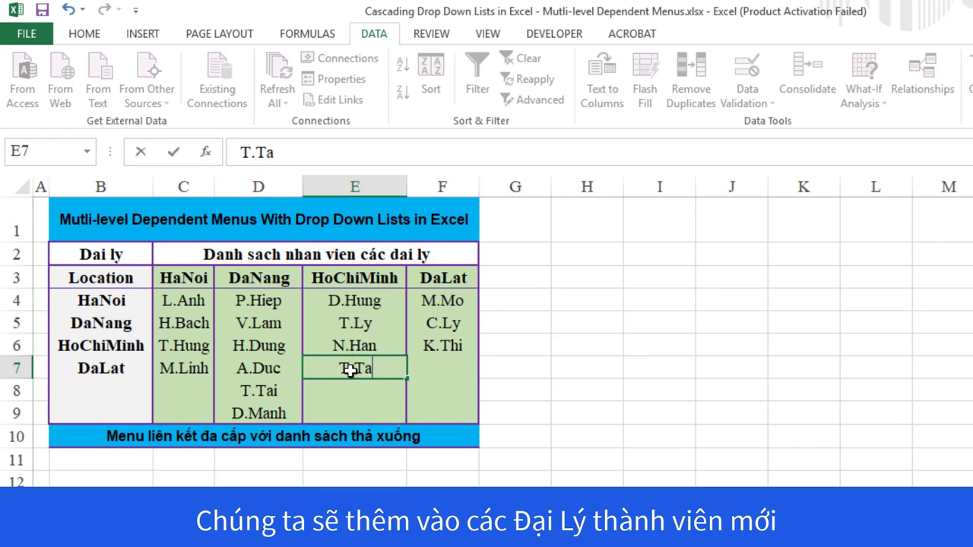
pyautogui.write('m')
pyautogui.press('Return')
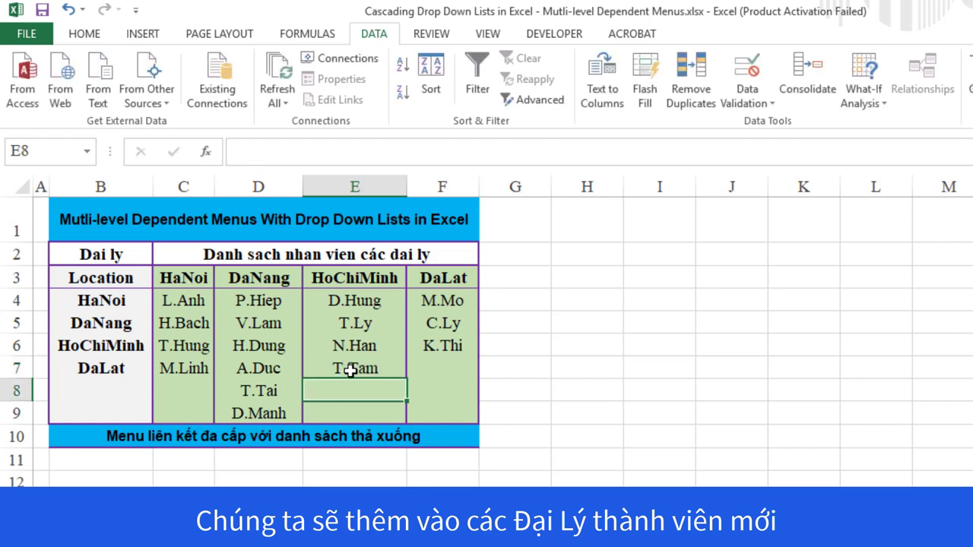
pyautogui.click(17, 391)
pyautogui.rightClick(17, 390)
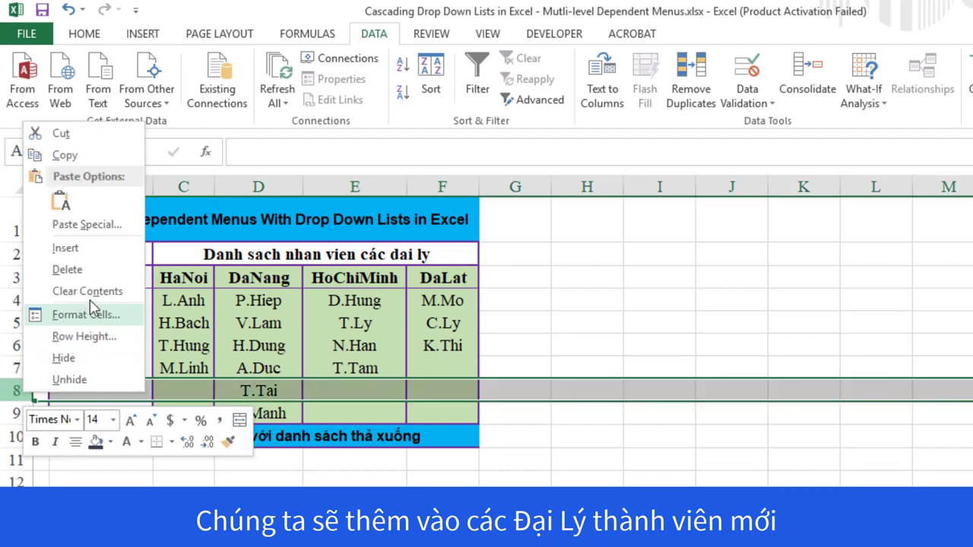
pyautogui.click(92, 252)
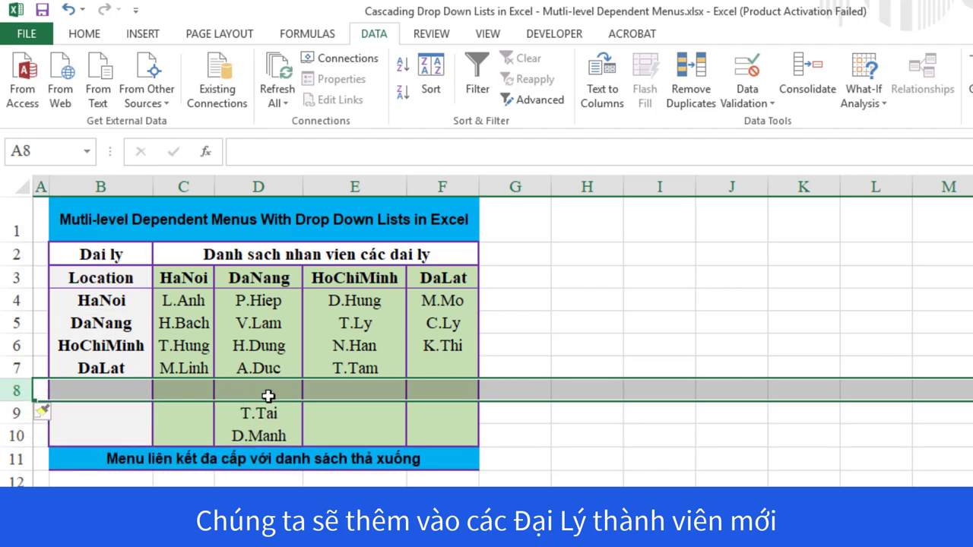
pyautogui.click(269, 394)
pyautogui.write('L')
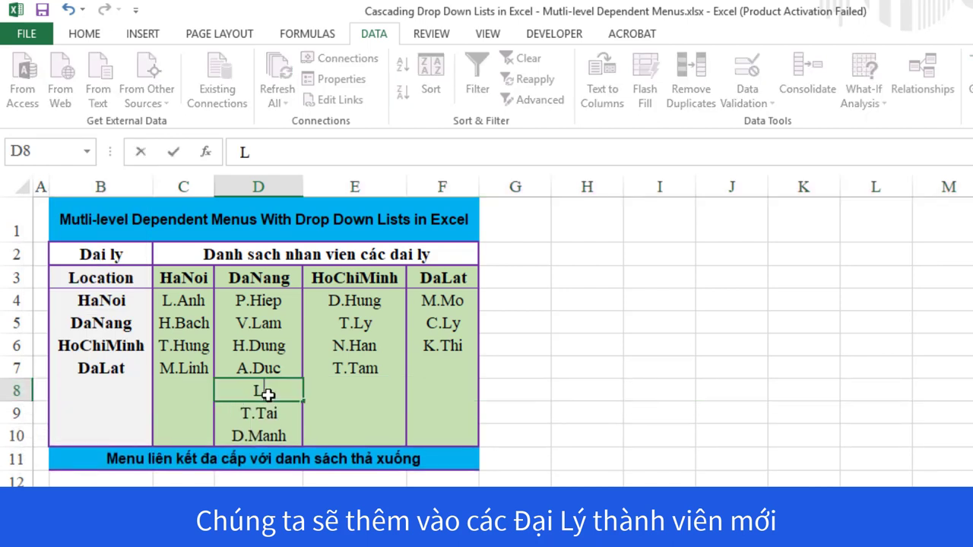
pyautogui.write('.Khu')
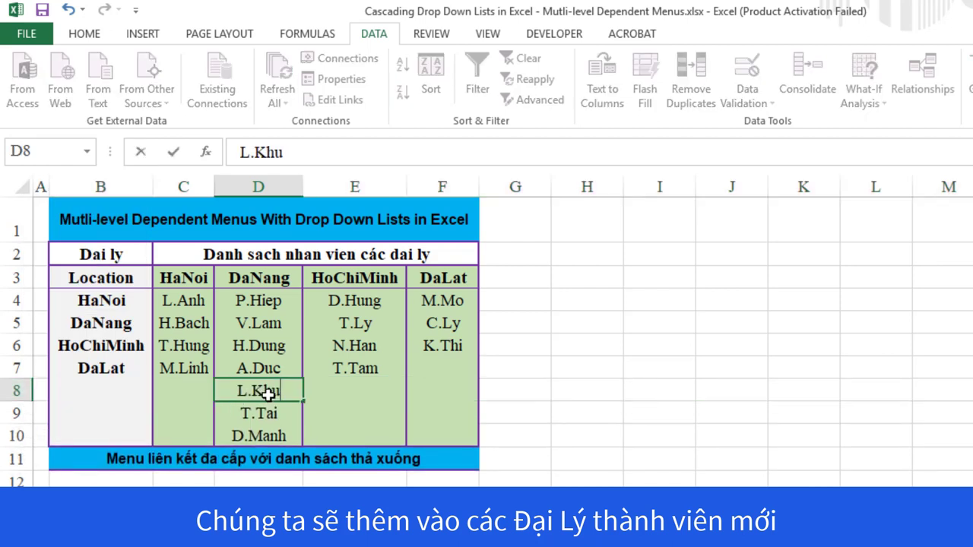
pyautogui.write('ya')
pyautogui.press('Return')
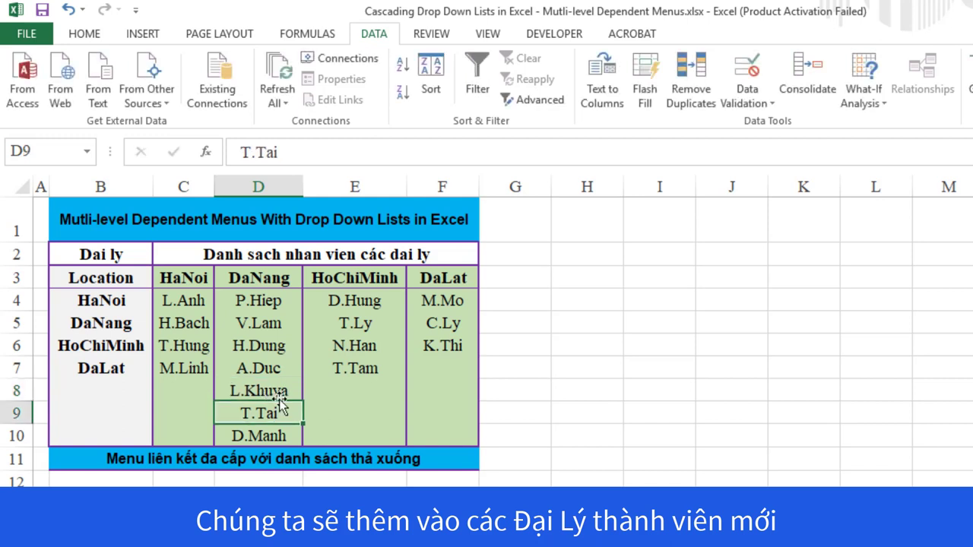
pyautogui.click(262, 391)
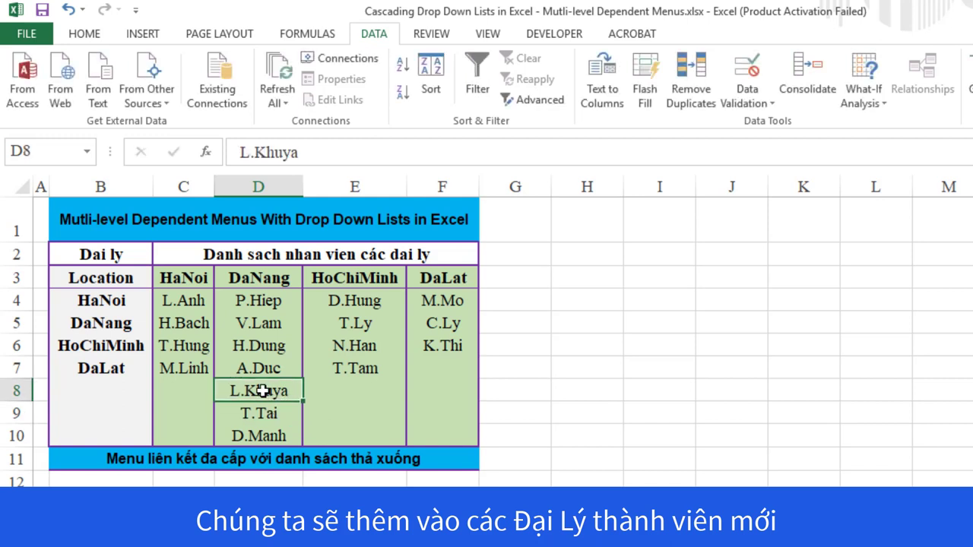
pyautogui.keyDown('ctrl'); pyautogui.click(363, 370); pyautogui.keyUp('ctrl')
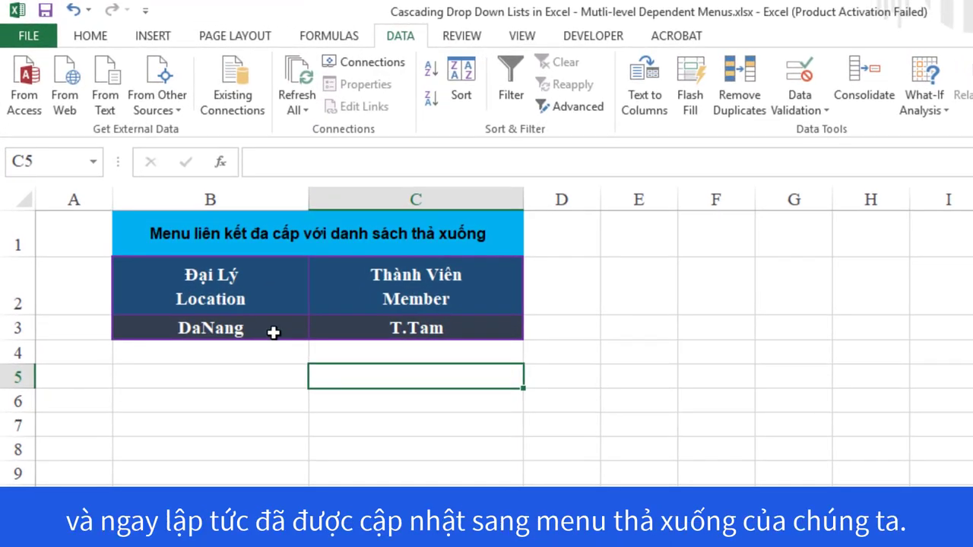
pyautogui.click(269, 326)
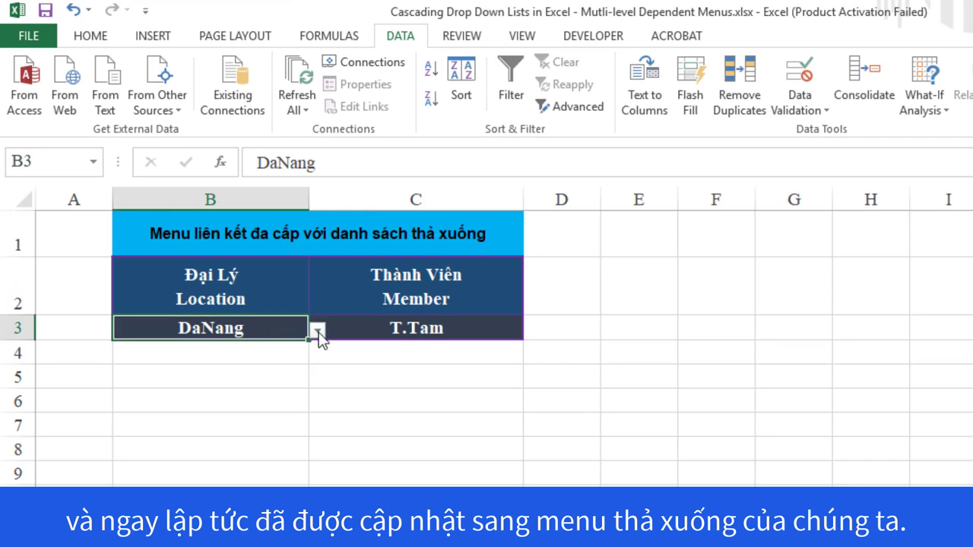
pyautogui.click(363, 331)
pyautogui.click(532, 331)
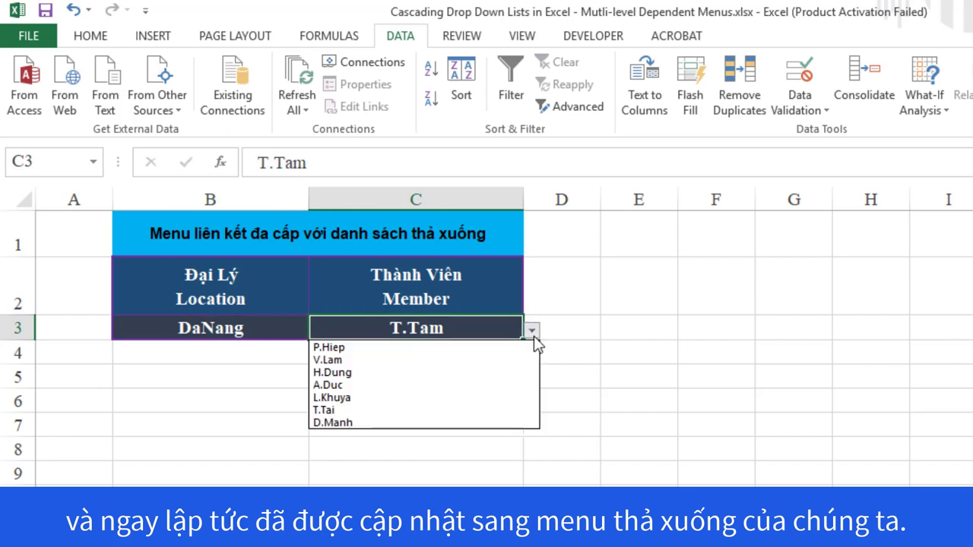
pyautogui.click(466, 342)
pyautogui.click(276, 332)
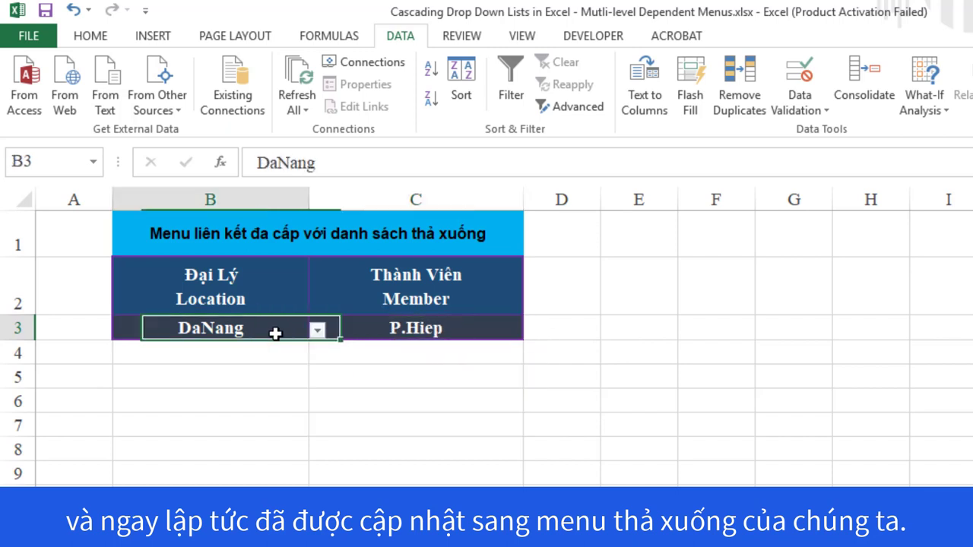
pyautogui.click(317, 330)
pyautogui.click(266, 352)
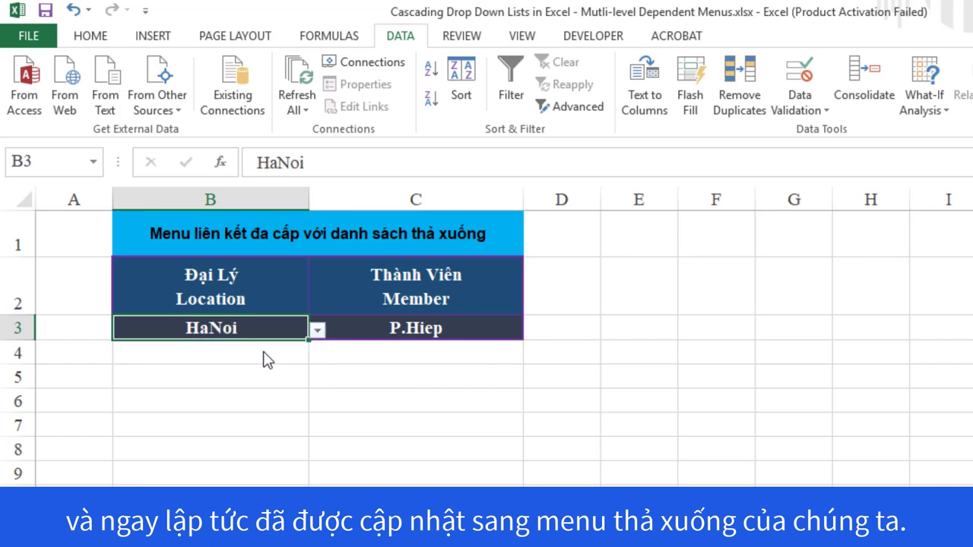
pyautogui.click(430, 356)
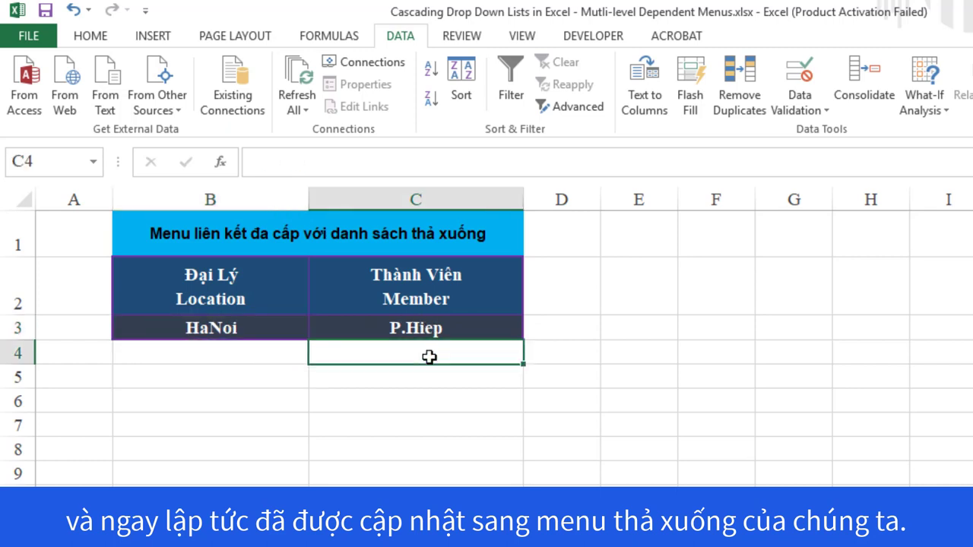
pyautogui.click(266, 333)
pyautogui.click(375, 331)
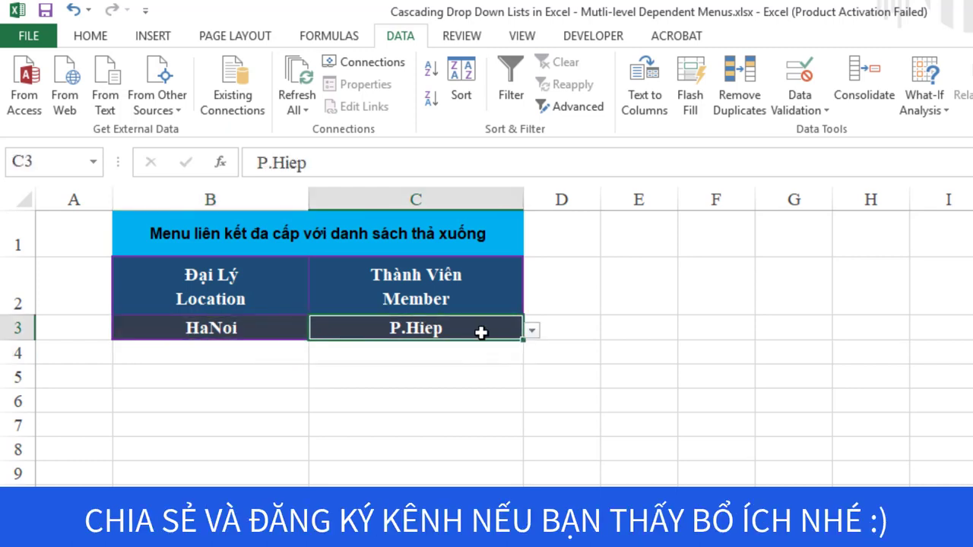
pyautogui.click(533, 329)
pyautogui.click(396, 361)
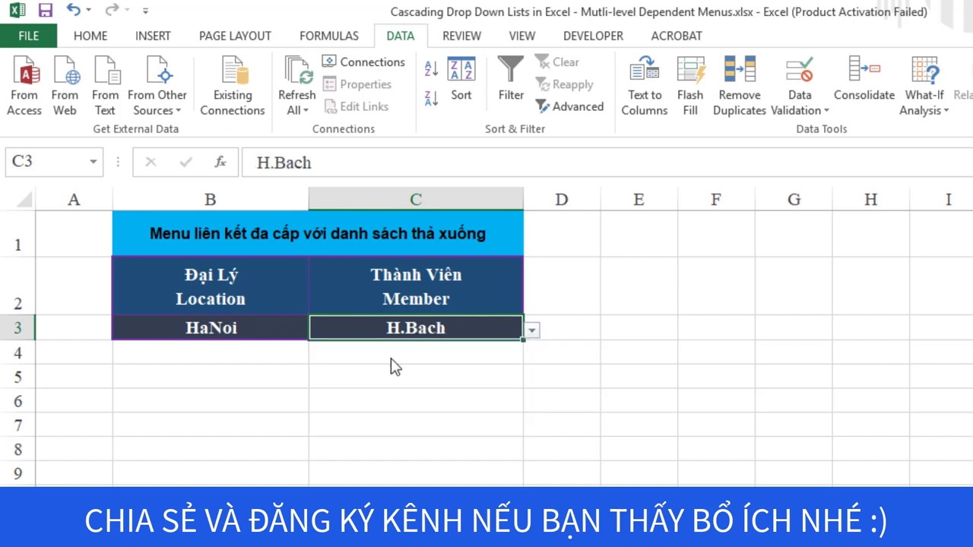
pyautogui.click(390, 356)
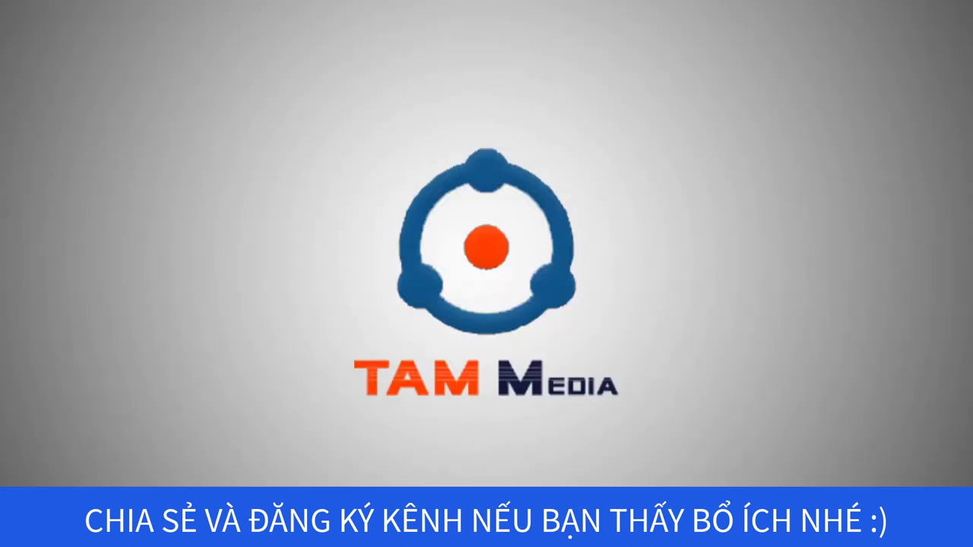